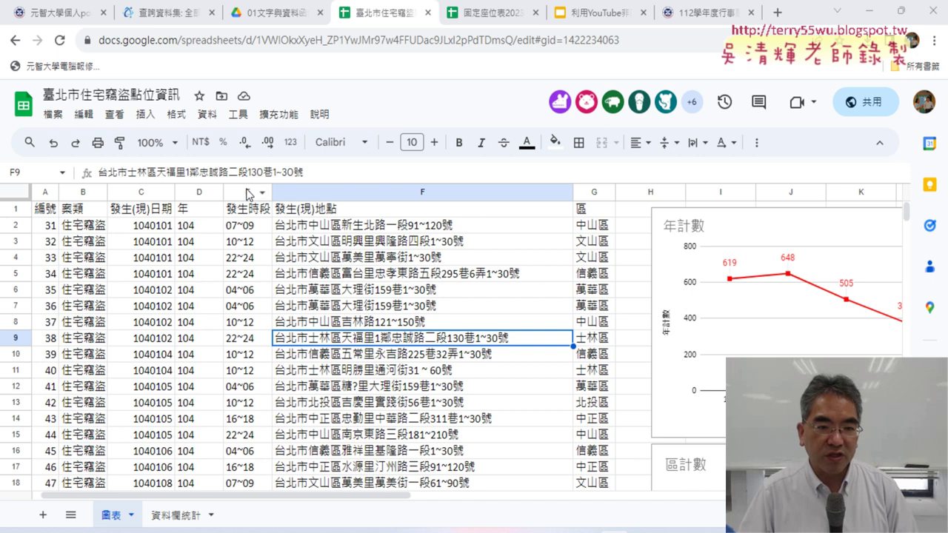
# Select the 發生時段 column E and check its first time-period values in E2–E4.
pyautogui.click(247, 191)
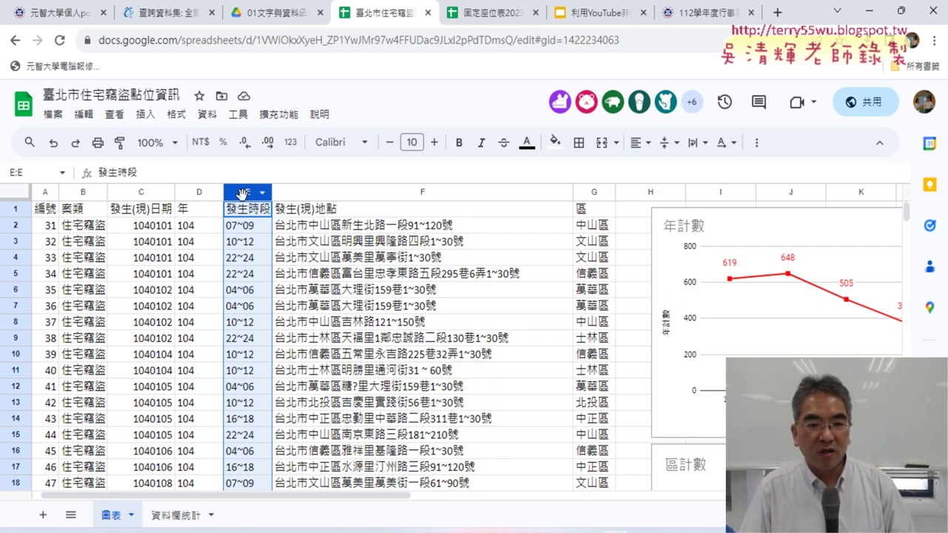
pyautogui.click(244, 226)
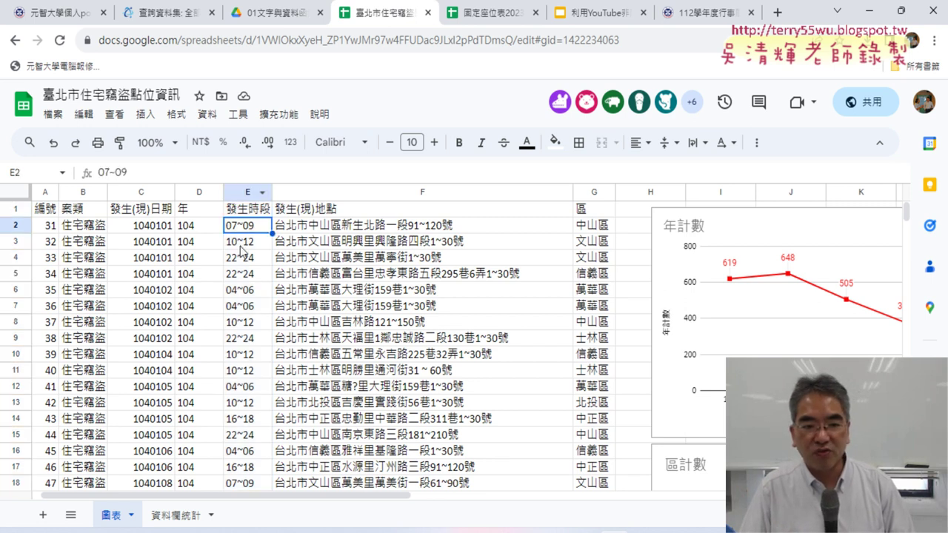
pyautogui.click(244, 245)
pyautogui.click(243, 259)
pyautogui.click(250, 194)
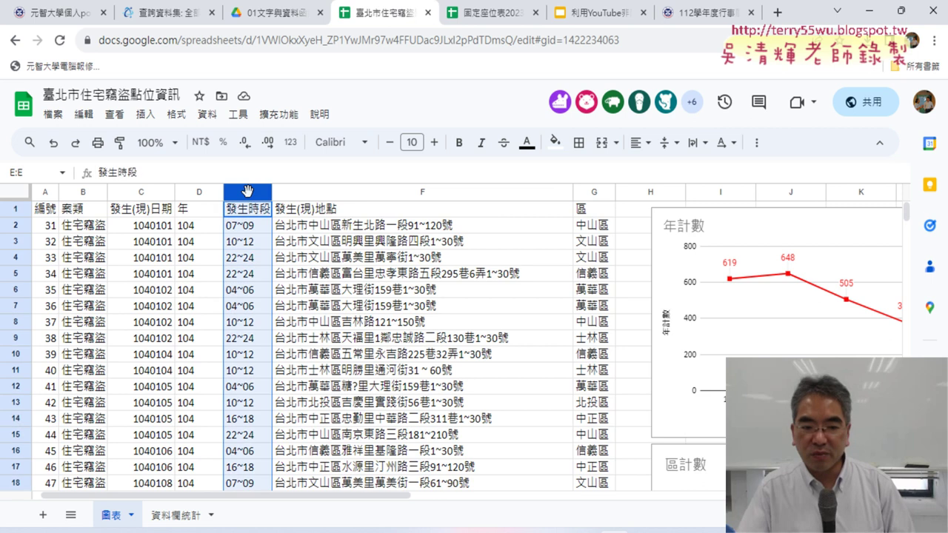
# Glance at the Insert menu, then recheck column E's 07~09, 10~12 and 22~24 values.
pyautogui.click(146, 119)
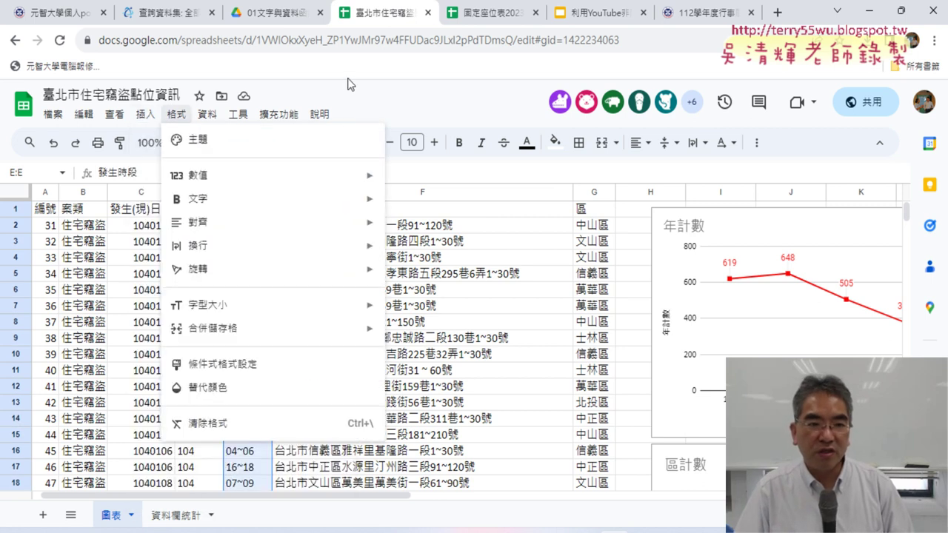
pyautogui.click(487, 320)
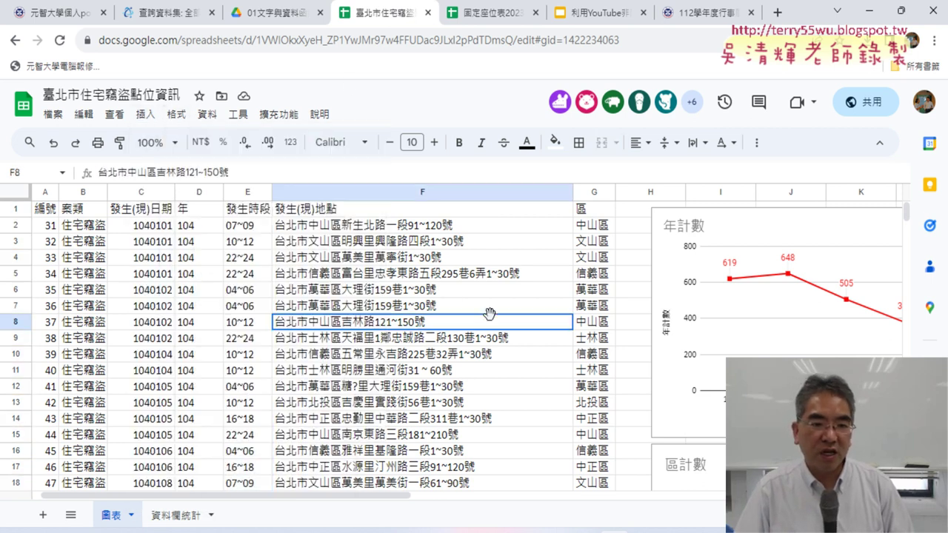
pyautogui.click(248, 194)
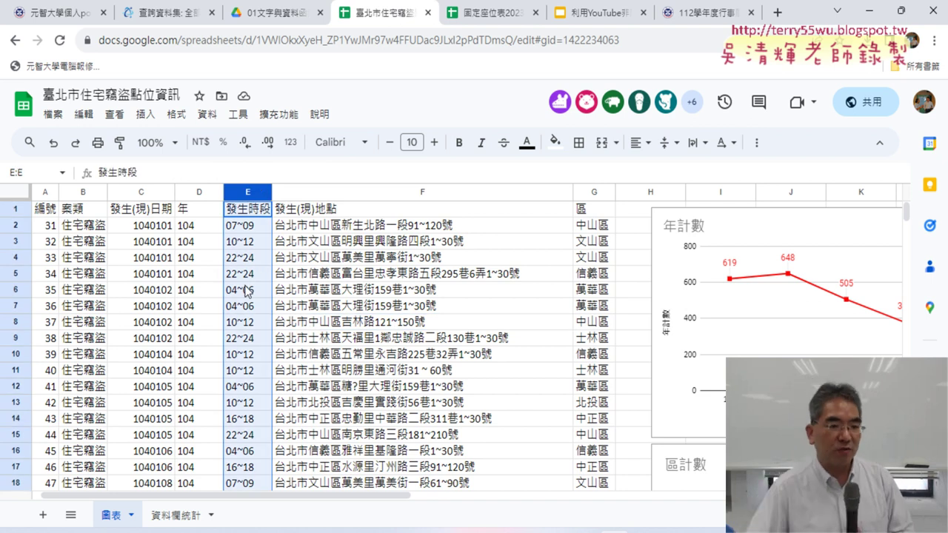
pyautogui.click(246, 228)
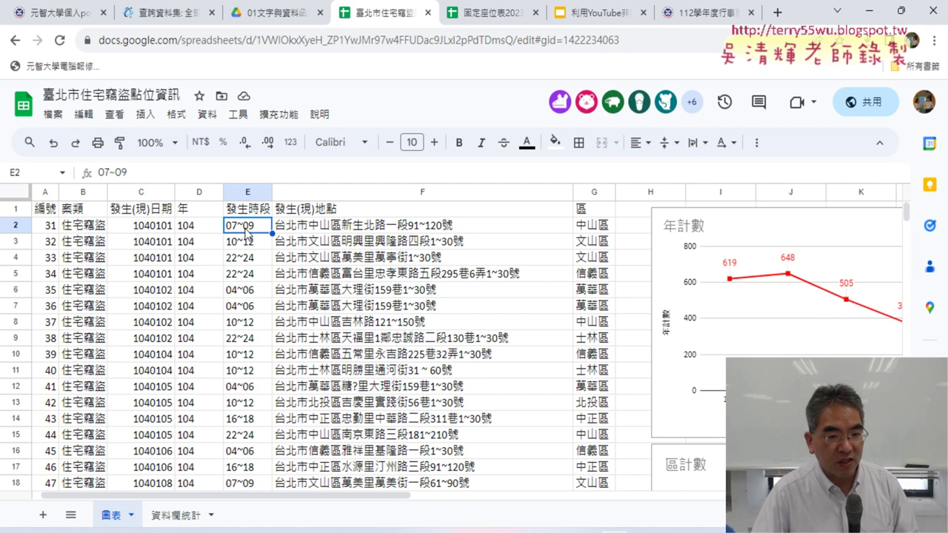
pyautogui.click(248, 240)
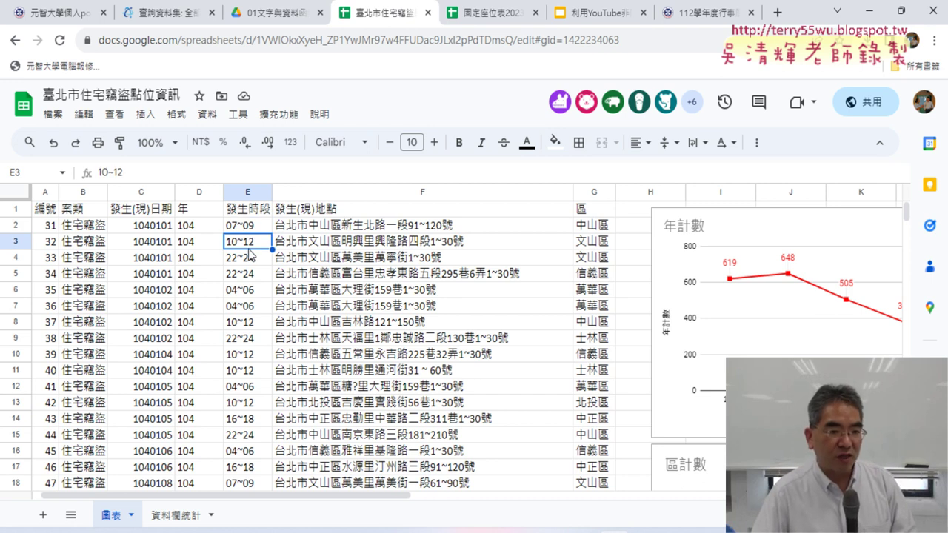
pyautogui.click(253, 263)
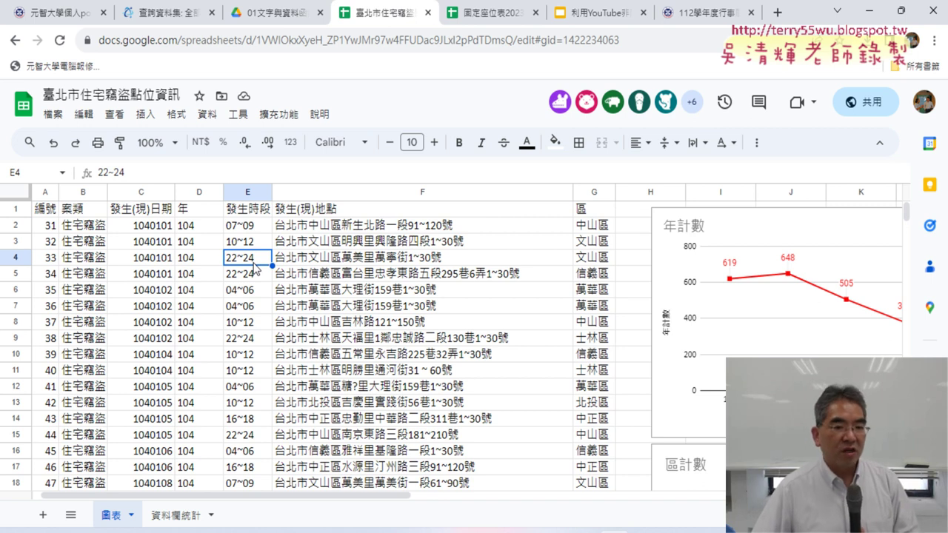
# Scroll through the burglary data and back, then bring up insert options for column E.
pyautogui.scroll(-2, 275, 334)
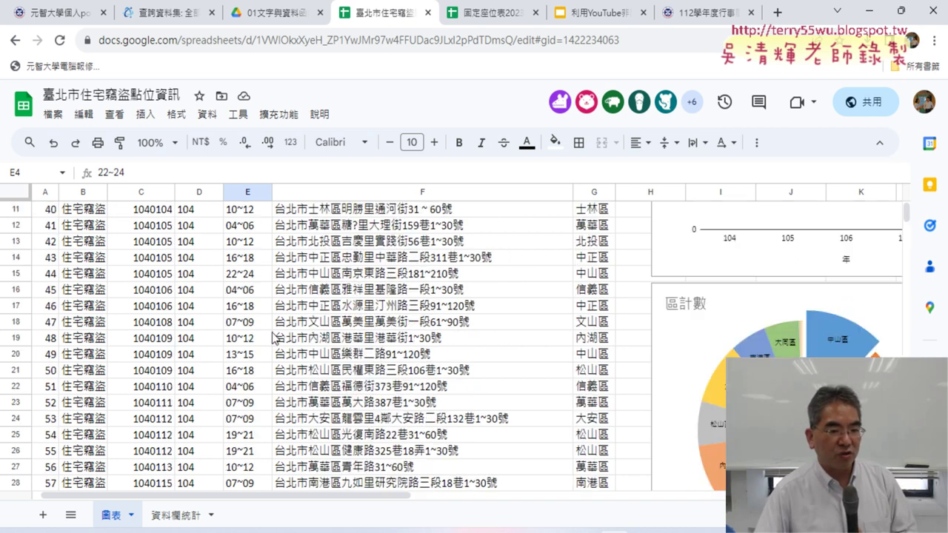
pyautogui.scroll(-2, 265, 342)
pyautogui.scroll(-2, 265, 342)
pyautogui.scroll(-2, 265, 342)
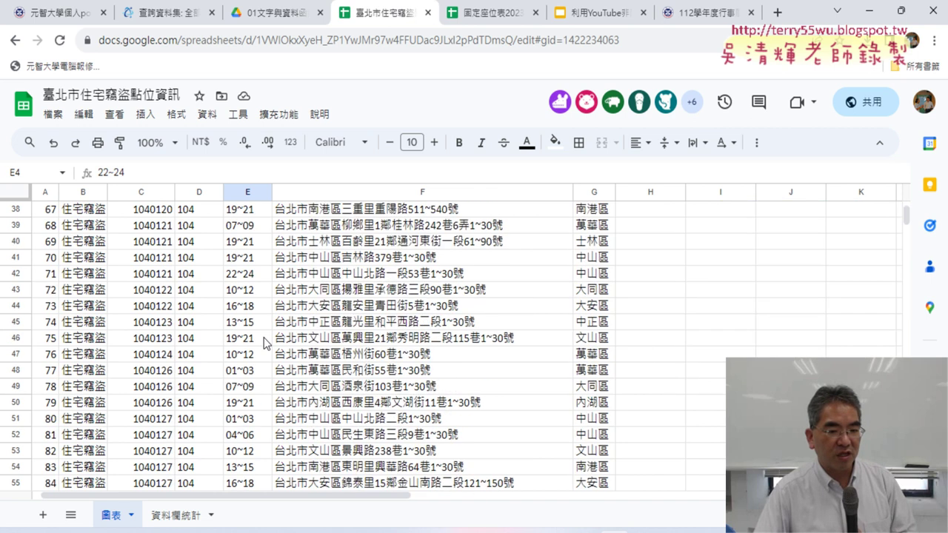
pyautogui.scroll(-2, 265, 342)
pyautogui.scroll(-2, 265, 343)
pyautogui.scroll(-3, 265, 342)
pyautogui.scroll(-2, 265, 342)
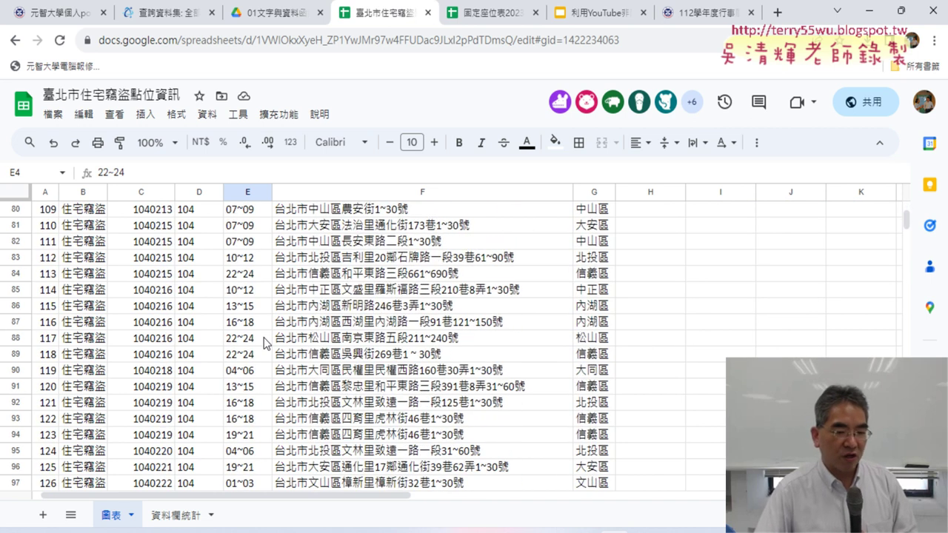
pyautogui.scroll(3, 265, 342)
pyautogui.scroll(4, 266, 342)
pyautogui.scroll(5, 265, 343)
pyautogui.scroll(5, 265, 342)
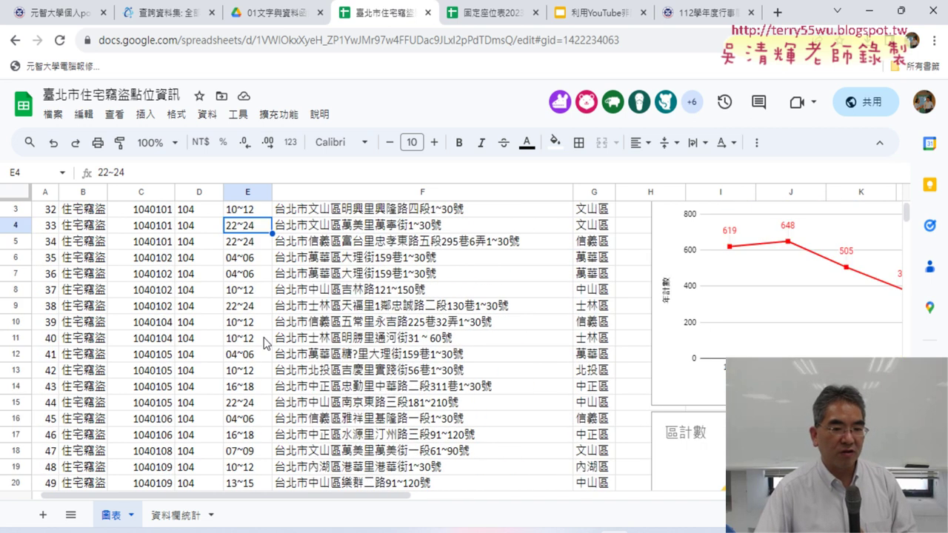
pyautogui.scroll(2, 265, 343)
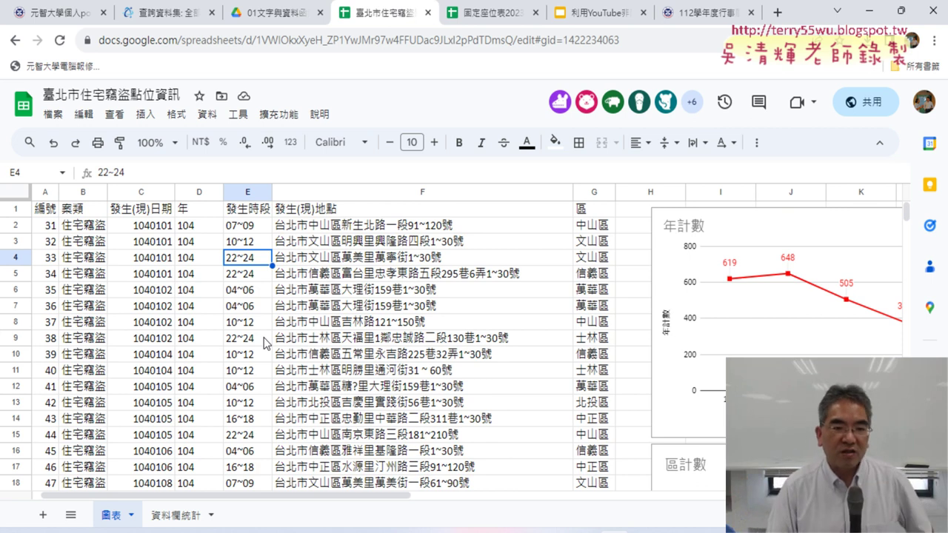
pyautogui.click(260, 193)
pyautogui.click(145, 114)
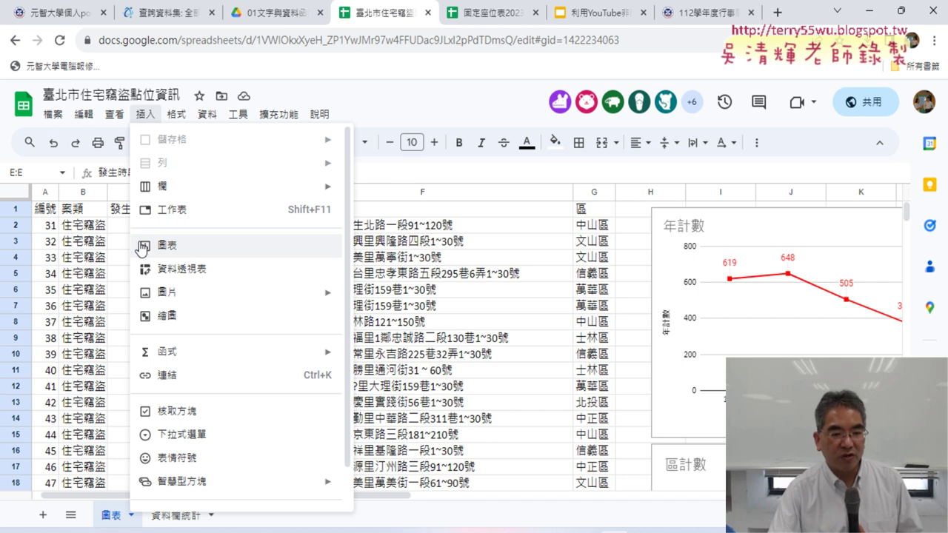
# On the 資料欄統計 sheet, select the 年 year column D to check its columns.
pyautogui.click(176, 515)
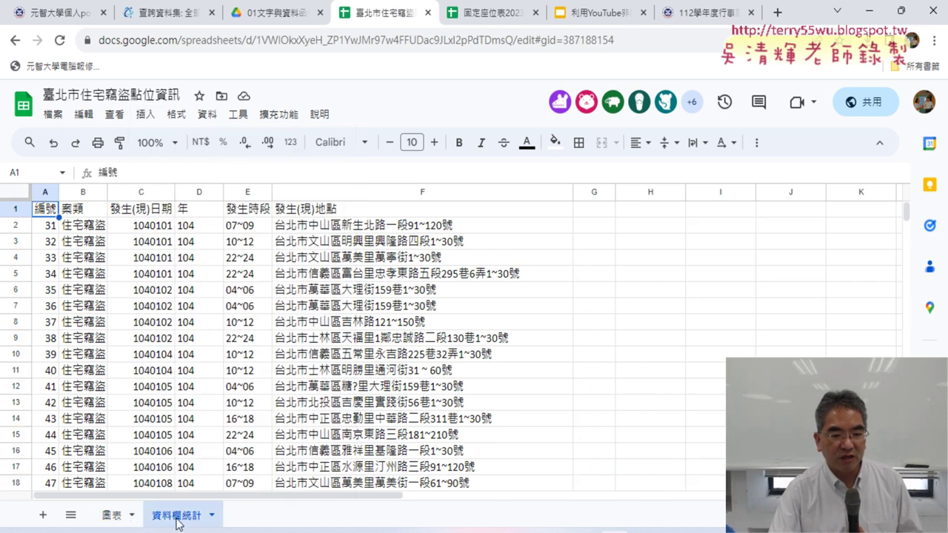
pyautogui.click(115, 521)
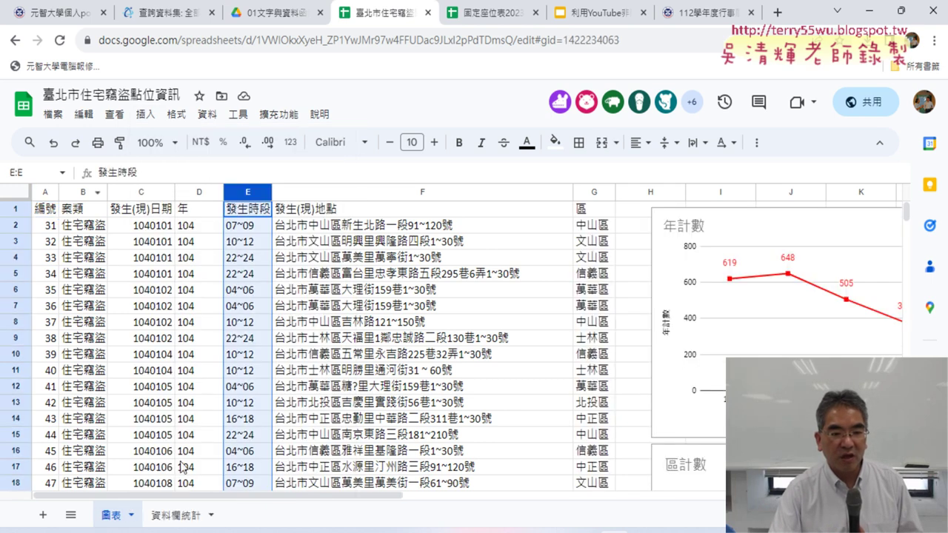
pyautogui.click(184, 514)
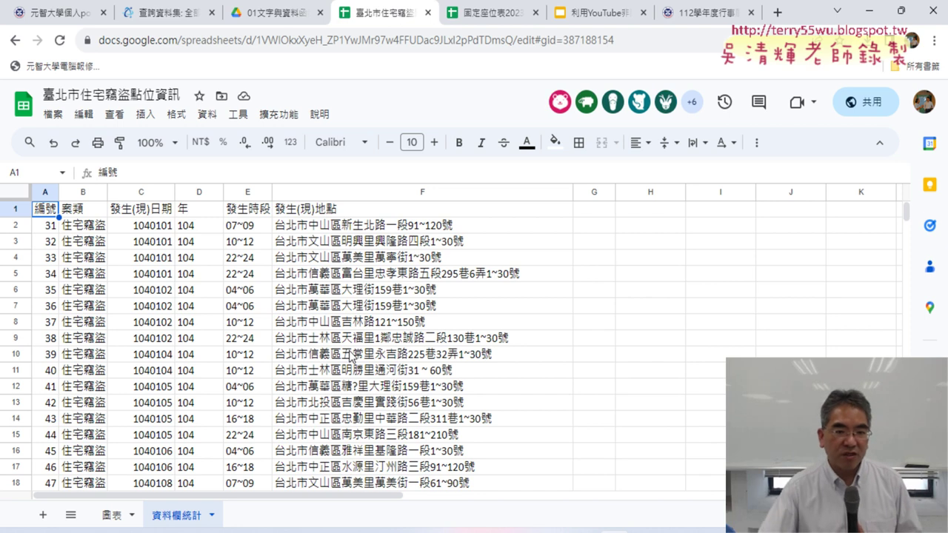
pyautogui.click(209, 193)
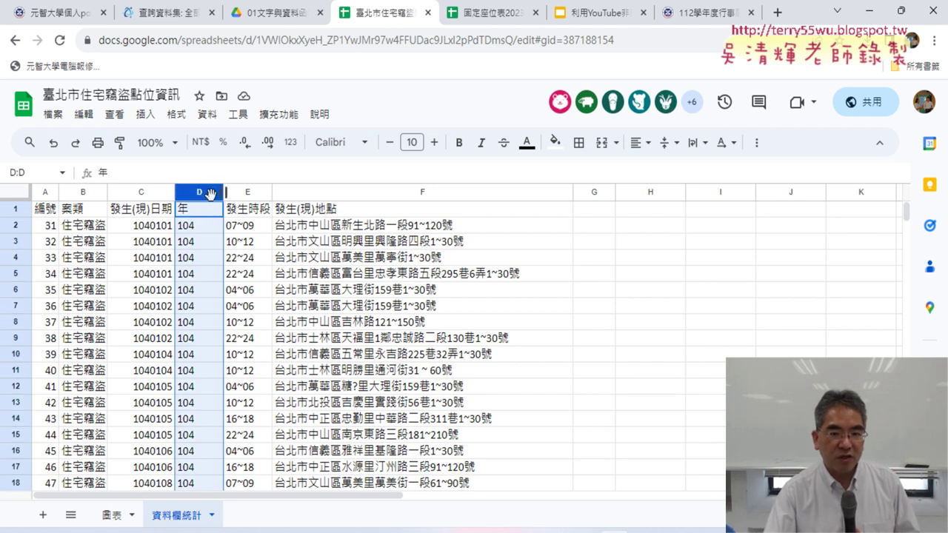
# Back on the 圖表 sheet, select the 區 header and first district cell, G1:G2.
pyautogui.click(603, 211)
pyautogui.click(119, 516)
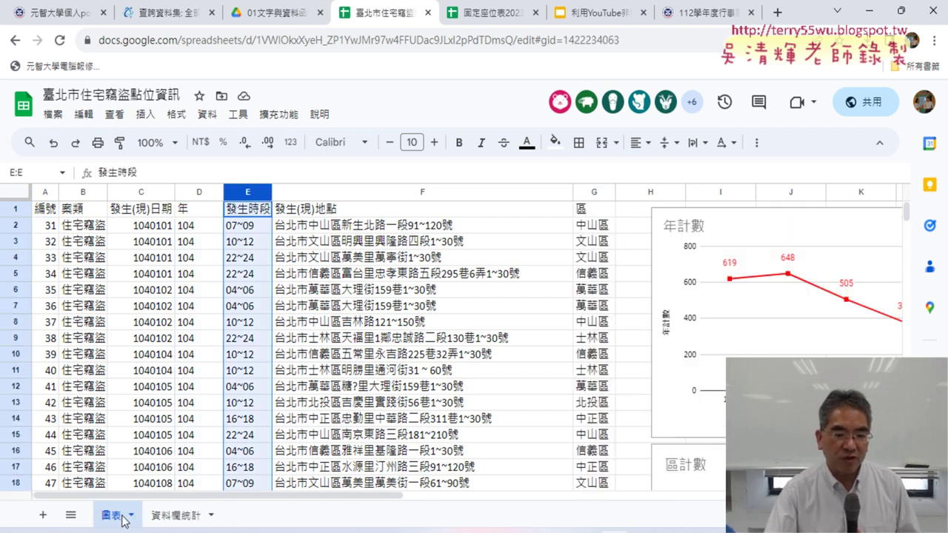
pyautogui.moveTo(601, 209); pyautogui.dragTo(596, 226)
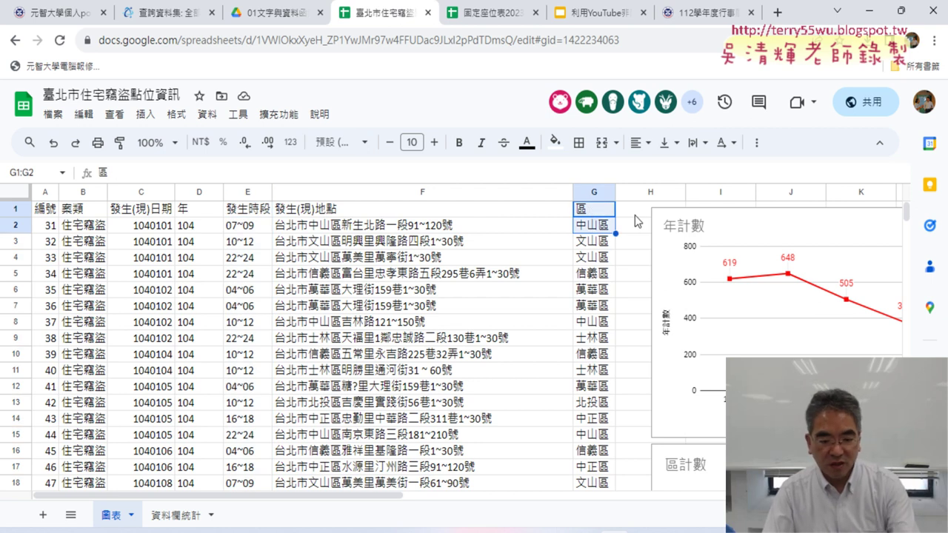
# Copy the whole 區 district column G1:G2407 into column G of 資料欄統計.
pyautogui.click(593, 211)
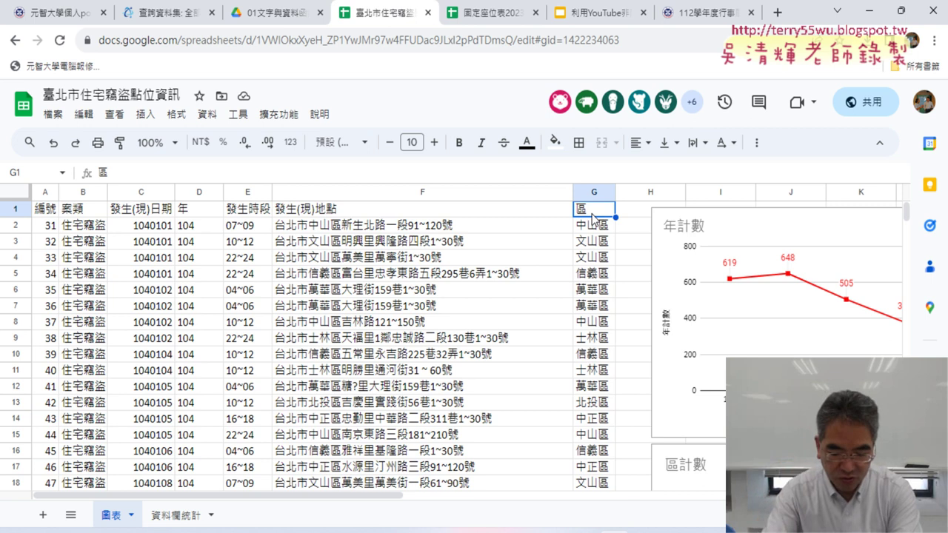
pyautogui.hotkey('ctrl', 'shift', 'Down')
pyautogui.hotkey('ctrl', 'c')
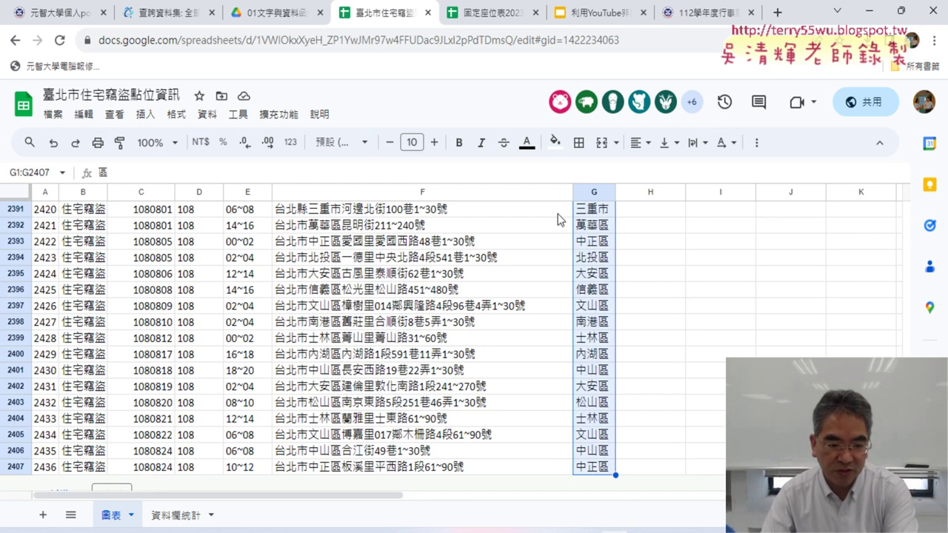
pyautogui.click(177, 515)
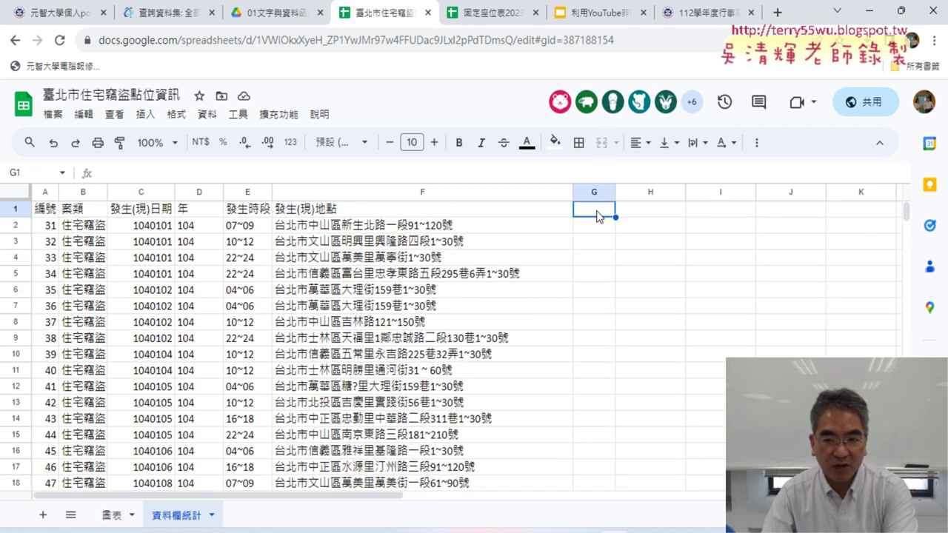
pyautogui.hotkey('ctrl', 'v')
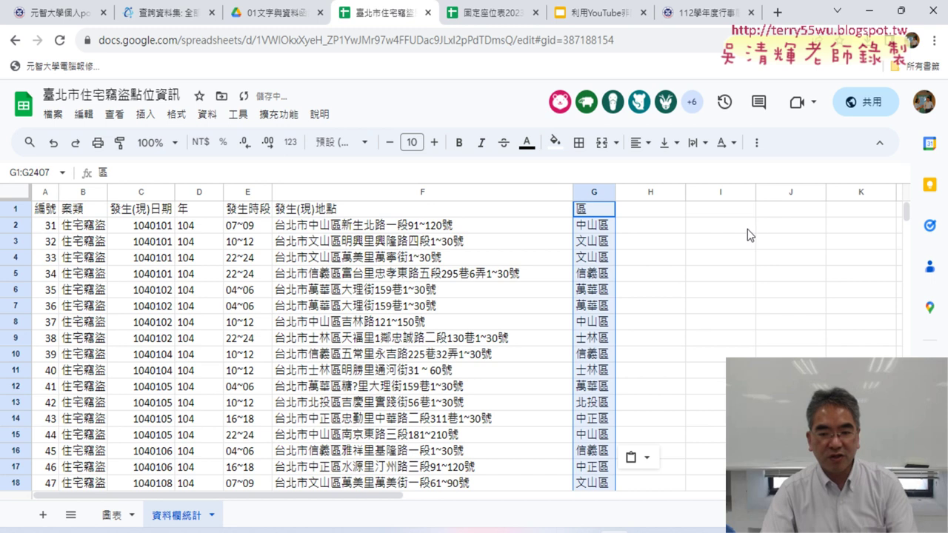
# Verify the pasted district column on 資料欄統計 runs down to the last data row.
pyautogui.click(117, 521)
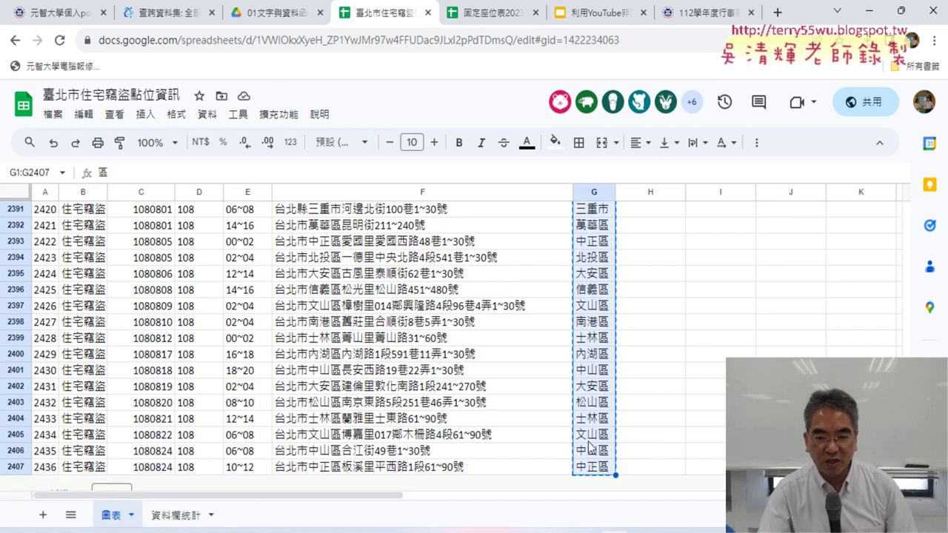
pyautogui.click(186, 515)
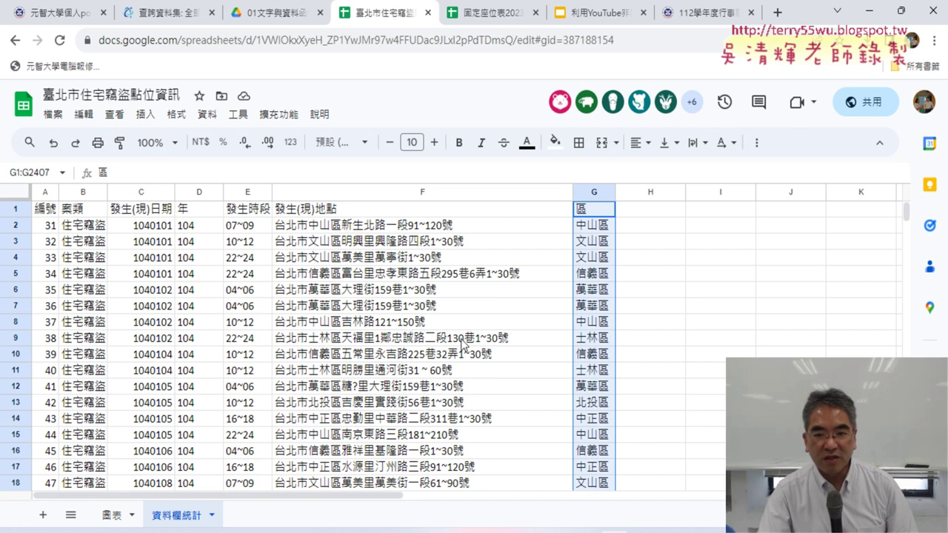
pyautogui.click(604, 213)
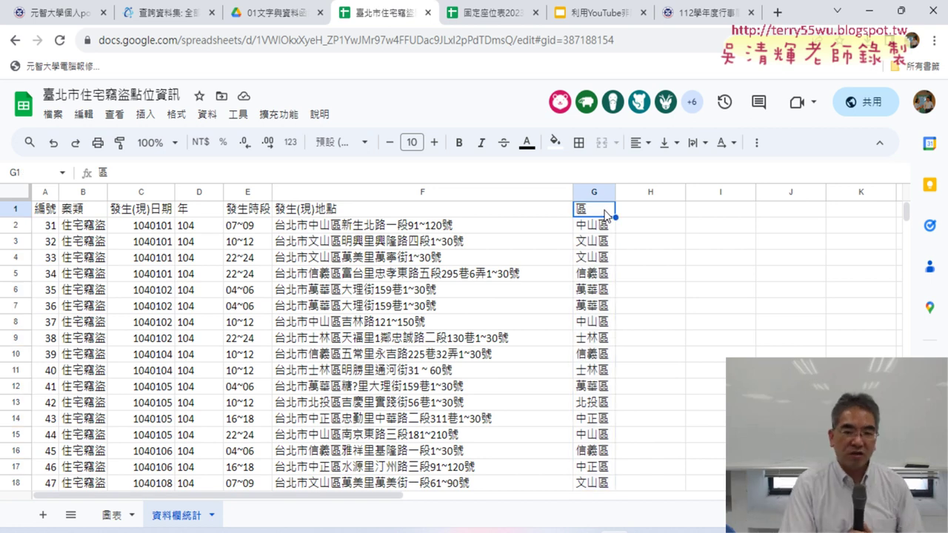
pyautogui.hotkey('ctrl', 'Down')
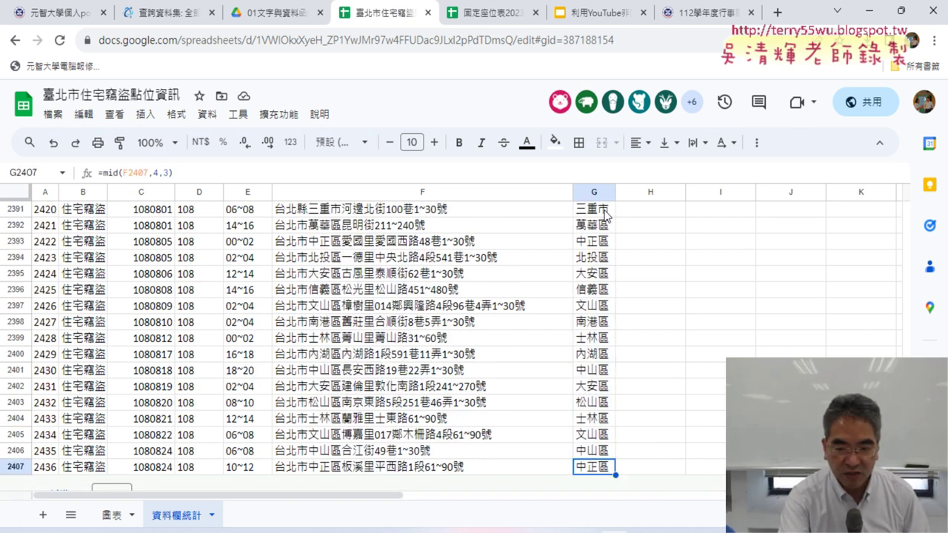
pyautogui.scroll(-1, 604, 213)
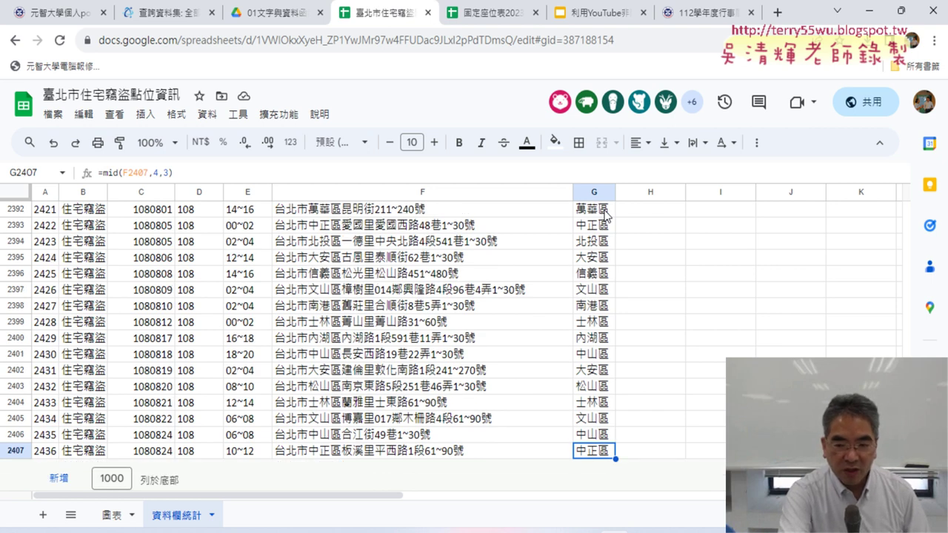
pyautogui.hotkey('ctrl', 'Up')
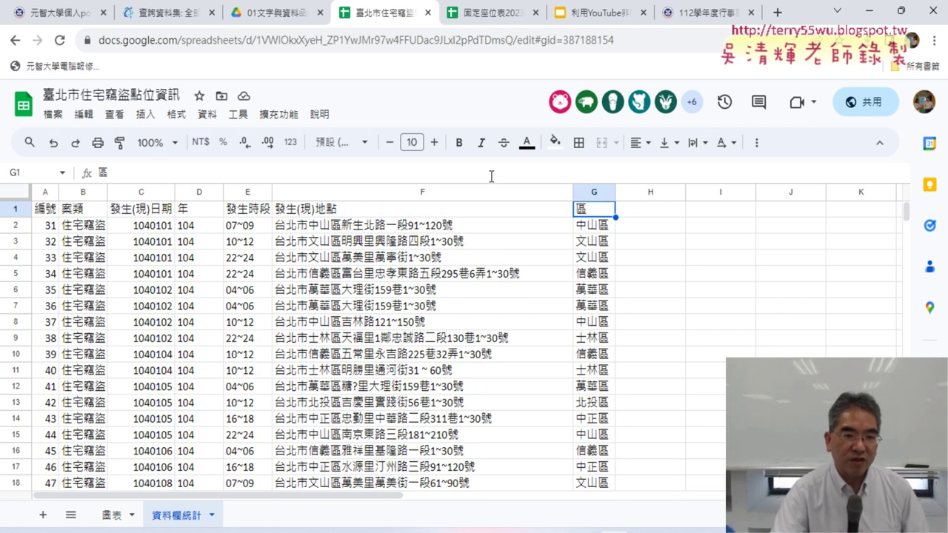
# Return to the top of the 圖表 sheet beside the 年計數 chart.
pyautogui.click(145, 114)
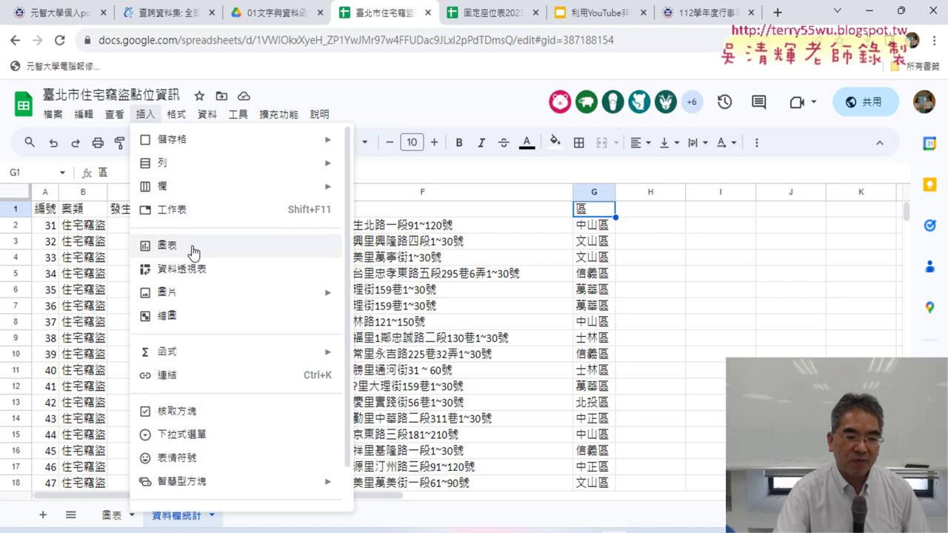
pyautogui.click(495, 337)
pyautogui.click(121, 517)
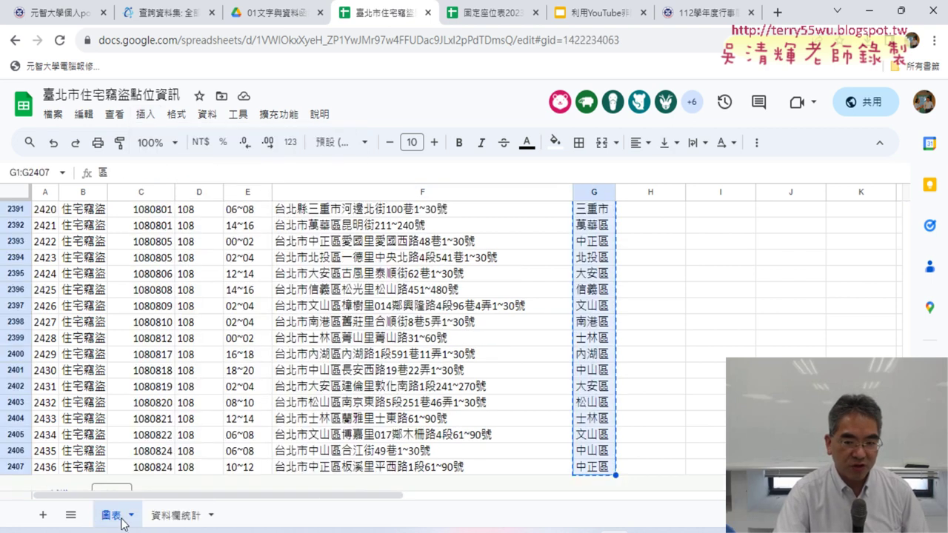
pyautogui.scroll(2, 657, 427)
pyautogui.click(404, 407)
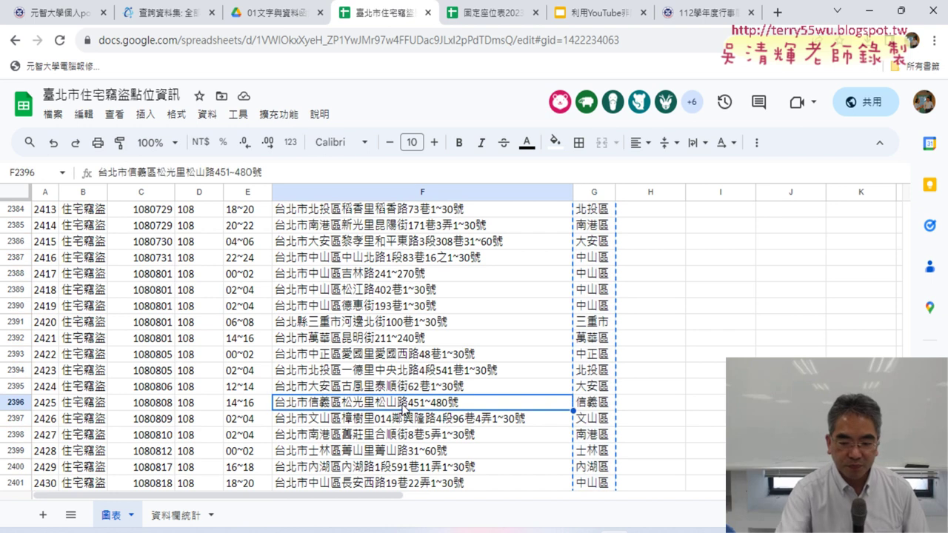
pyautogui.hotkey('ctrl', 'Up')
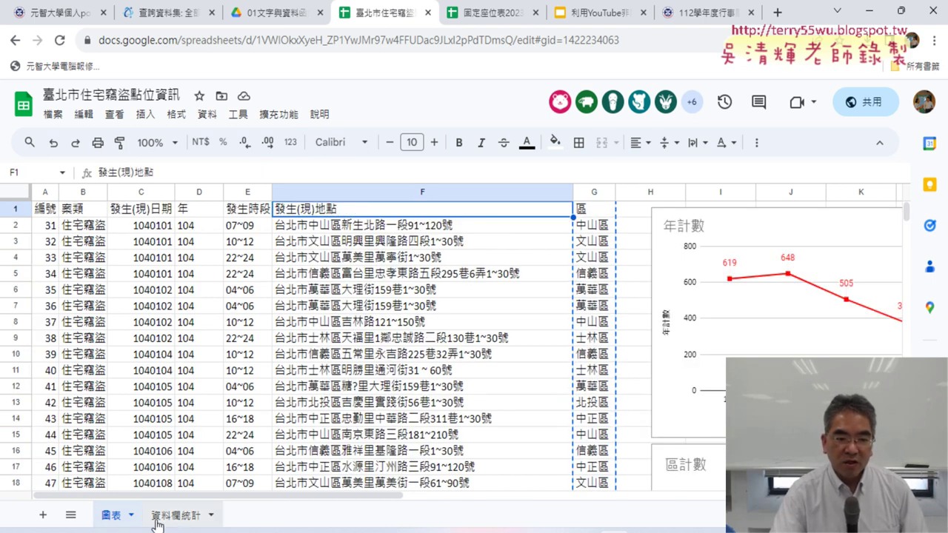
# On the 資料欄統計 sheet, select the 年 year column D and show the 資料 menu.
pyautogui.click(187, 521)
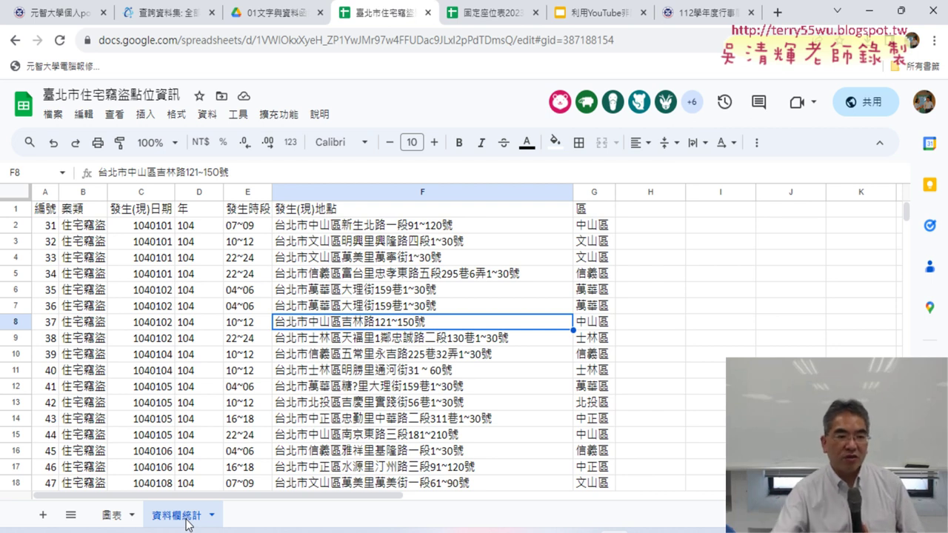
pyautogui.click(199, 193)
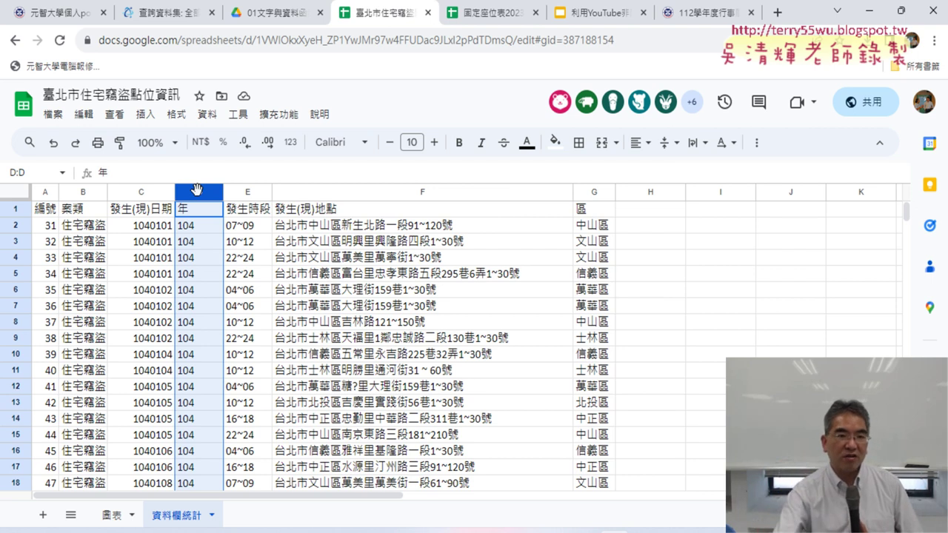
pyautogui.click(207, 115)
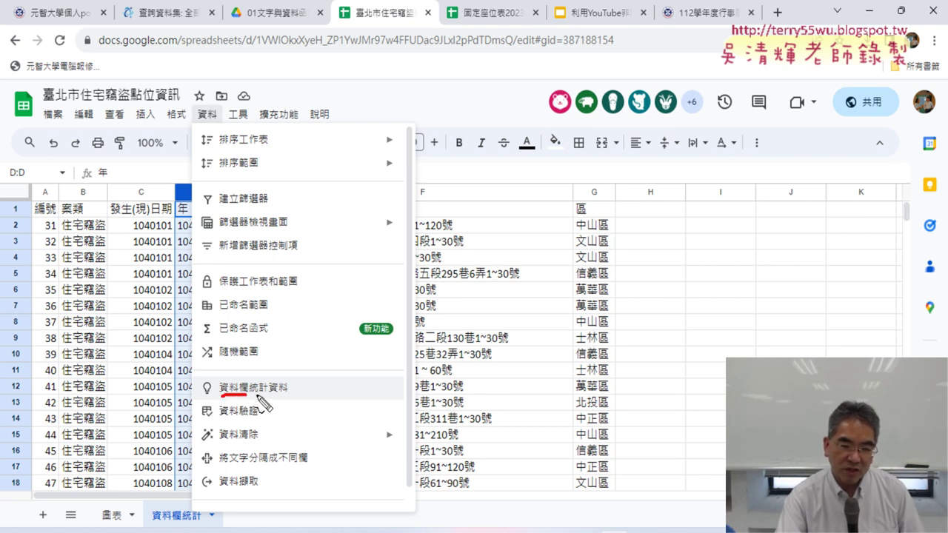
# Open 資料欄統計資料 for column D, charting record counts per year.
pyautogui.moveTo(256, 394); pyautogui.dragTo(287, 394)
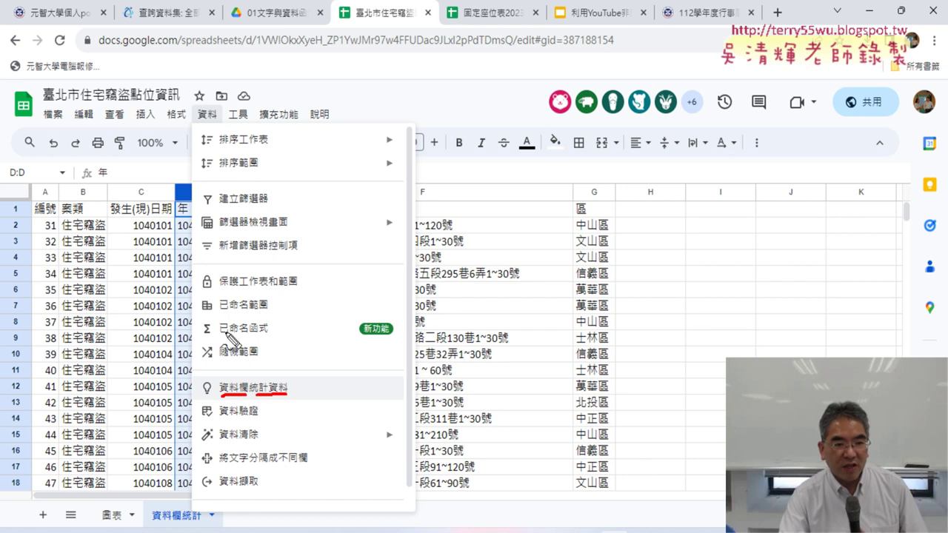
pyautogui.moveTo(191, 222); pyautogui.dragTo(196, 399)
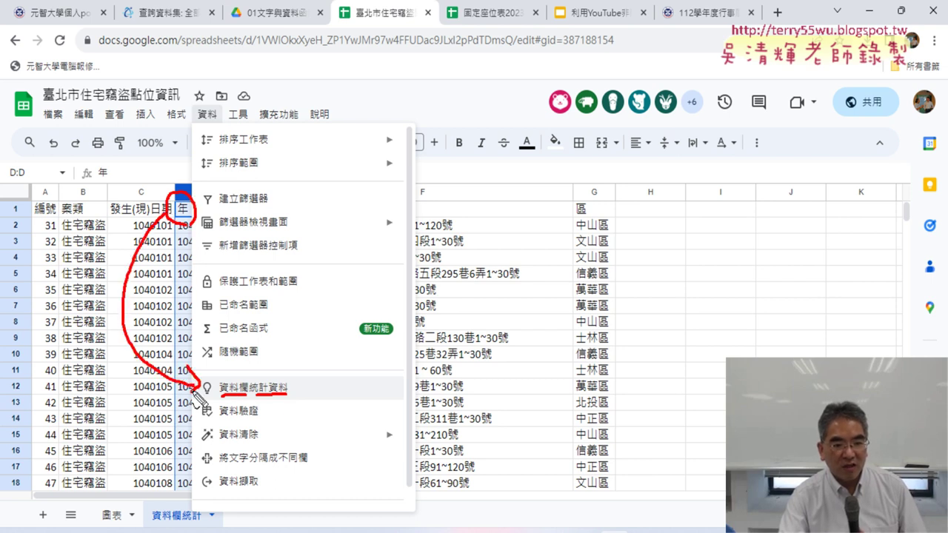
pyautogui.moveTo(215, 100)
pyautogui.mouseDown()
pyautogui.moveTo(194, 112)
pyautogui.moveTo(221, 133)
pyautogui.mouseUp()
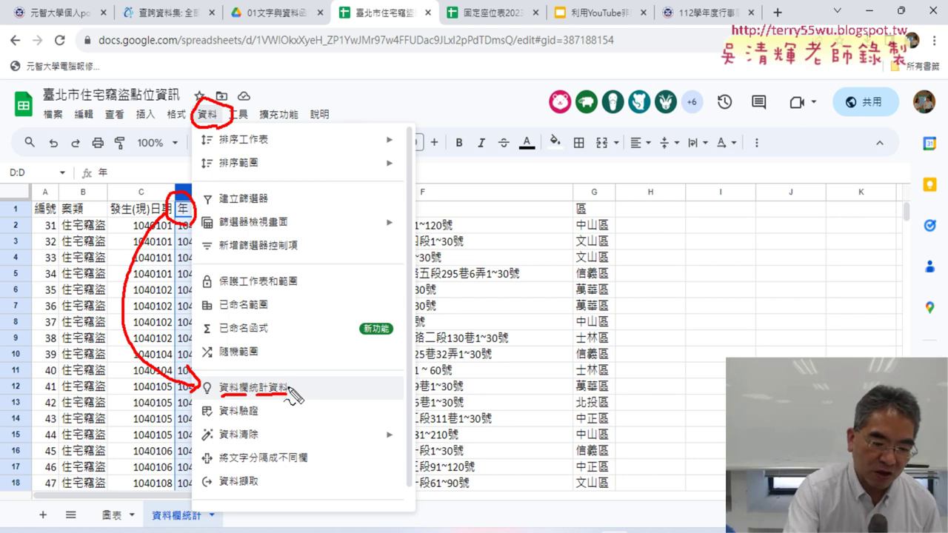
pyautogui.press('Escape')
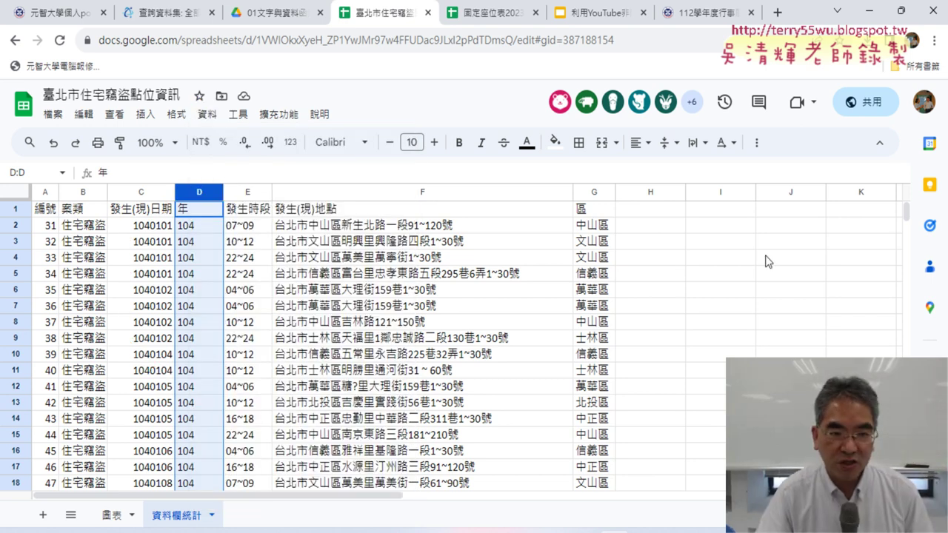
pyautogui.click(208, 114)
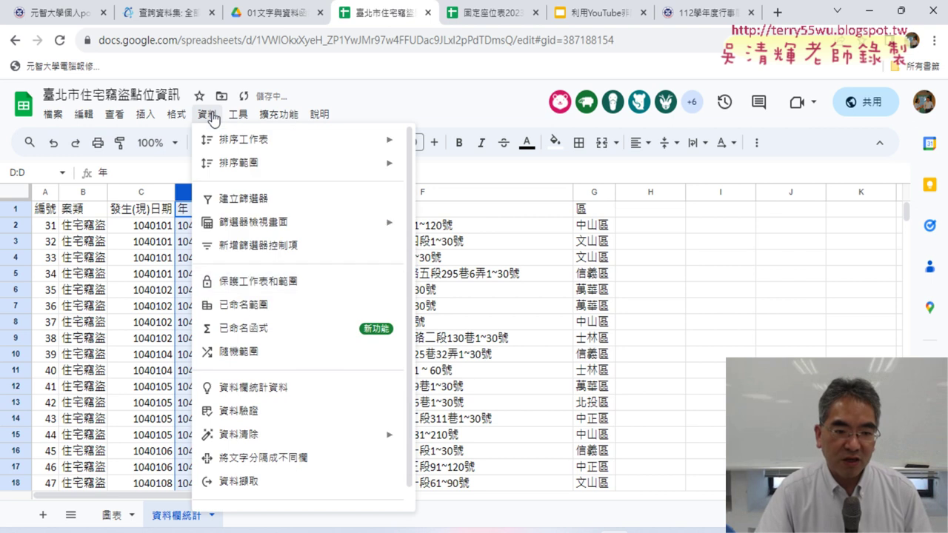
pyautogui.click(273, 388)
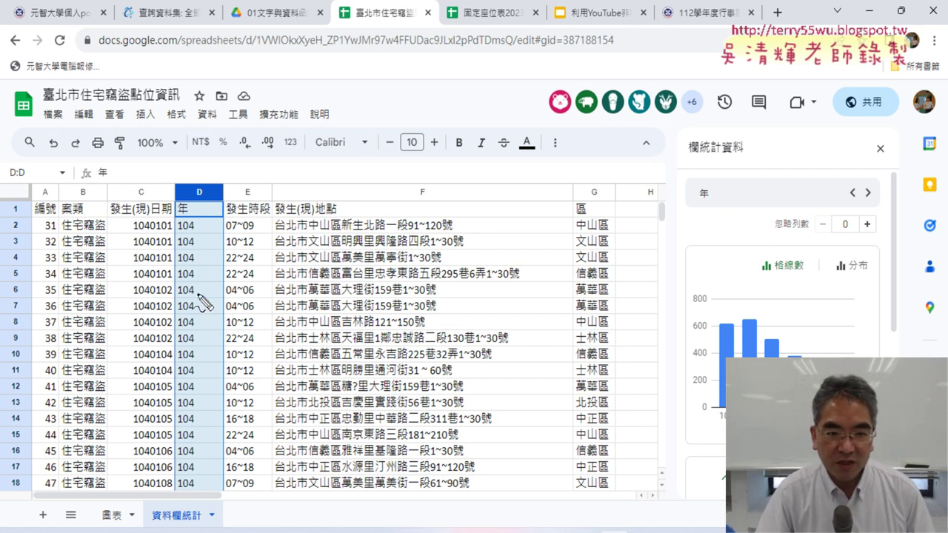
pyautogui.moveTo(182, 478)
pyautogui.mouseDown()
pyautogui.moveTo(245, 268)
pyautogui.moveTo(194, 480)
pyautogui.mouseUp()
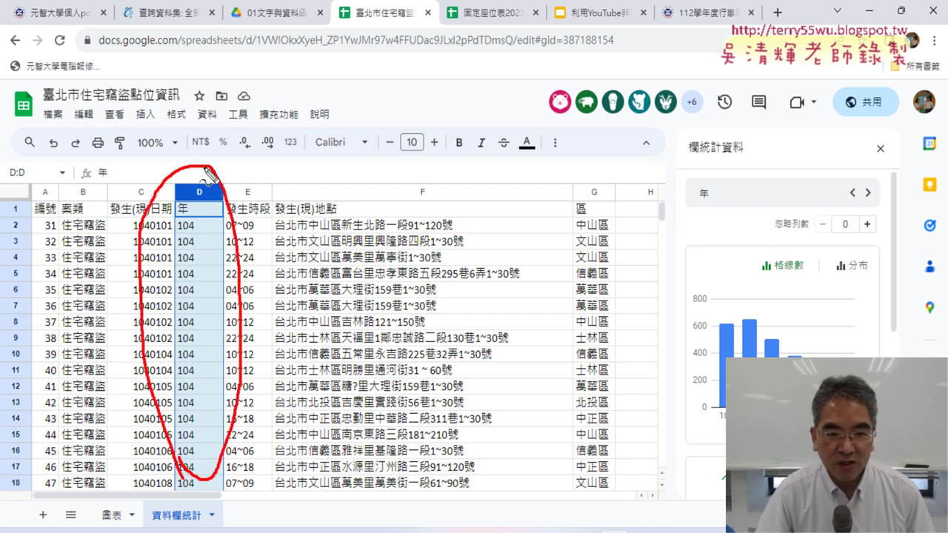
pyautogui.moveTo(210, 156); pyautogui.dragTo(634, 391)
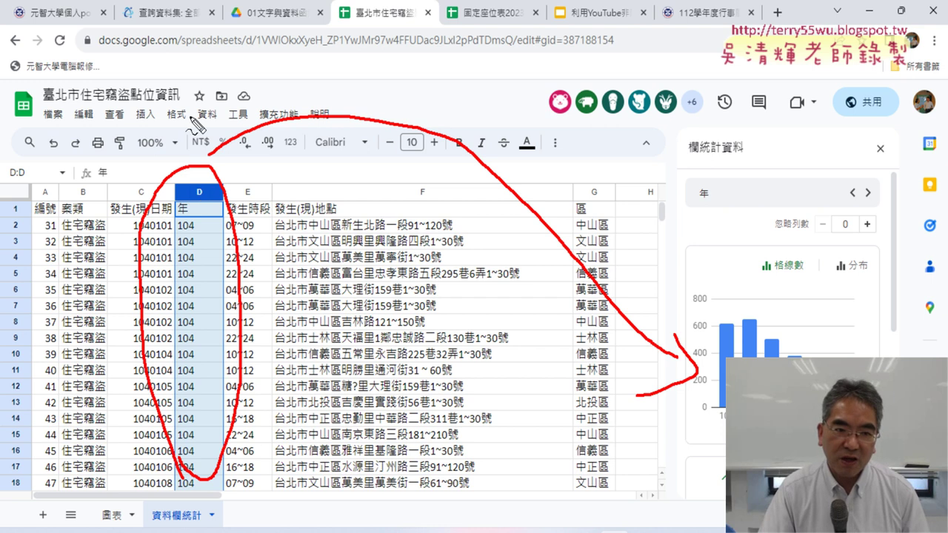
pyautogui.moveTo(206, 87)
pyautogui.mouseDown()
pyautogui.moveTo(206, 160)
pyautogui.moveTo(221, 133)
pyautogui.mouseUp()
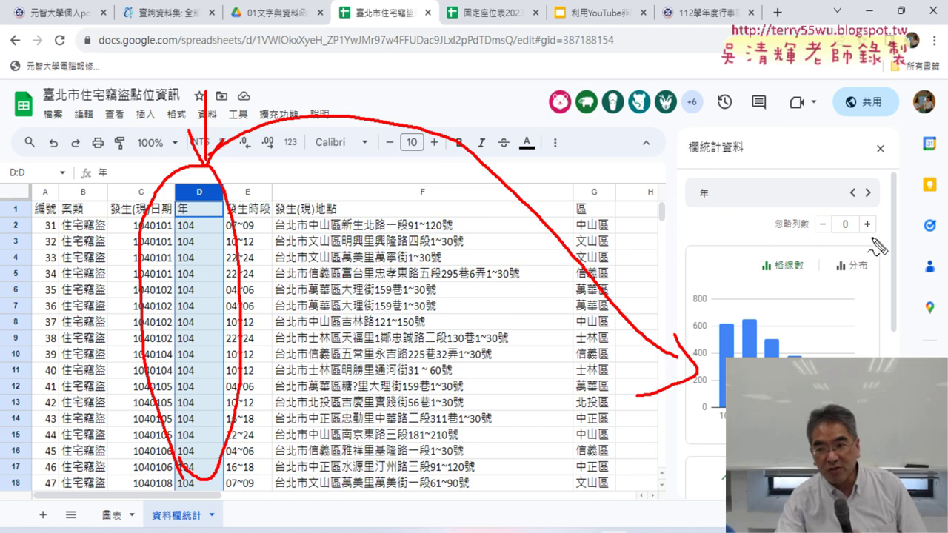
pyautogui.moveTo(875, 243); pyautogui.dragTo(862, 248)
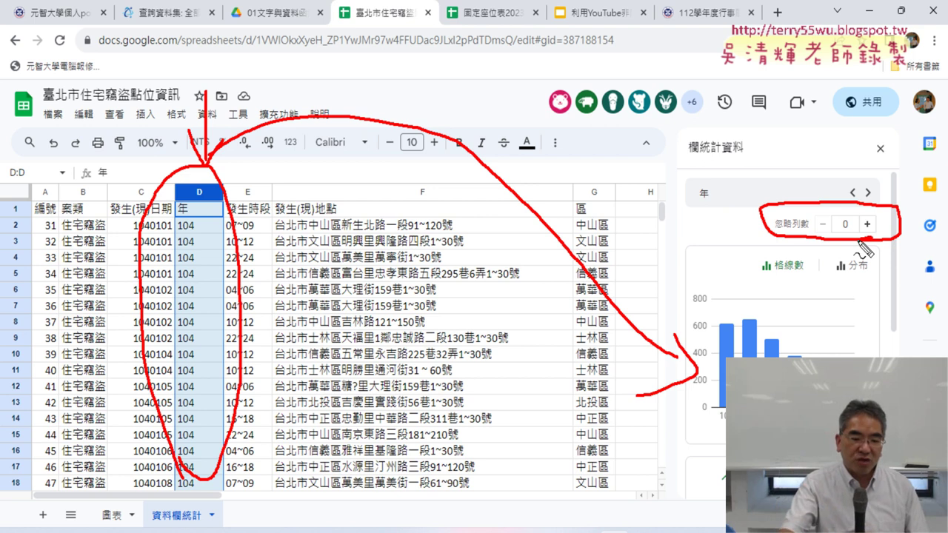
pyautogui.press('Escape')
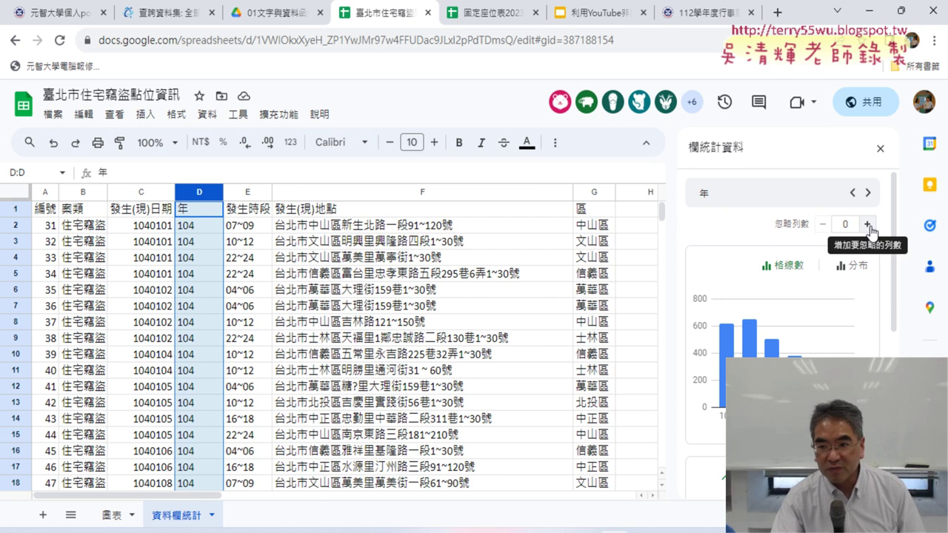
# Set 忽略列數 to 1 so the per-year chart excludes the header row.
pyautogui.click(868, 224)
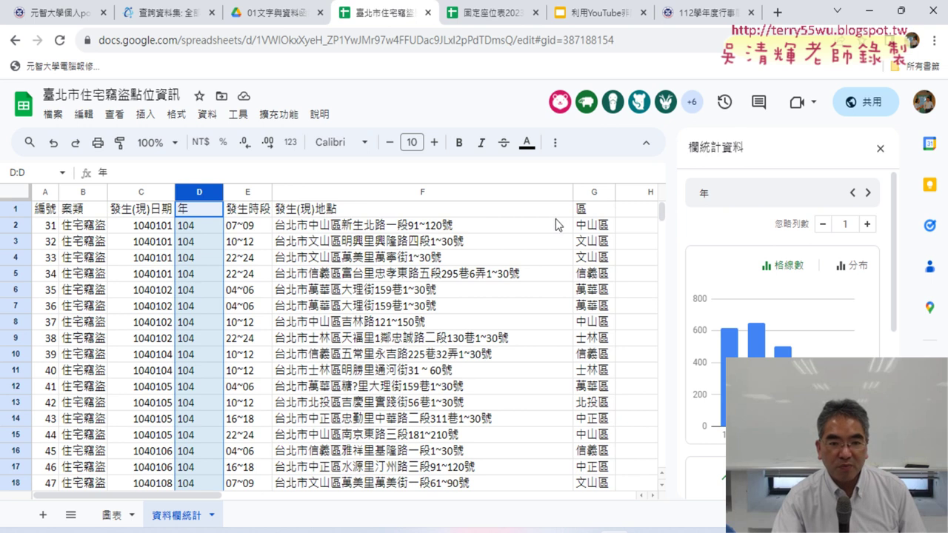
pyautogui.click(819, 225)
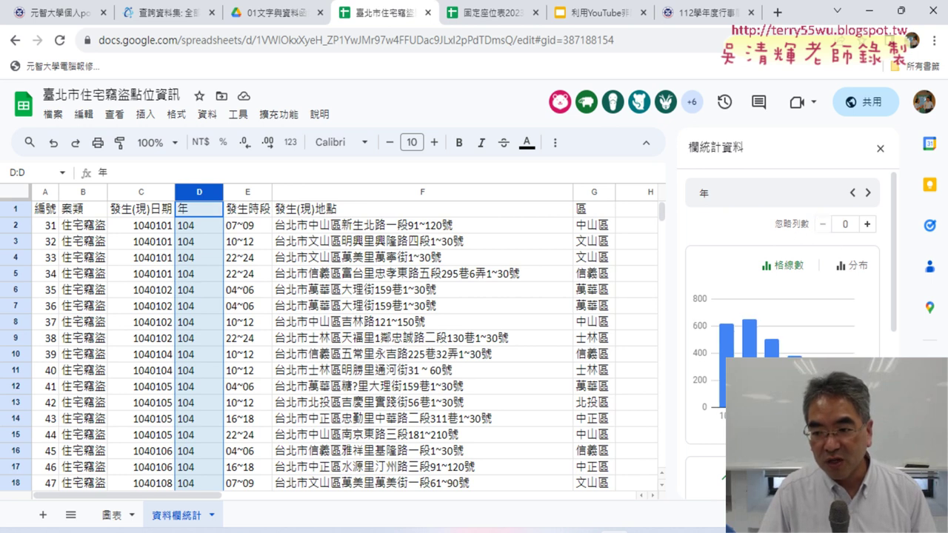
pyautogui.click(867, 224)
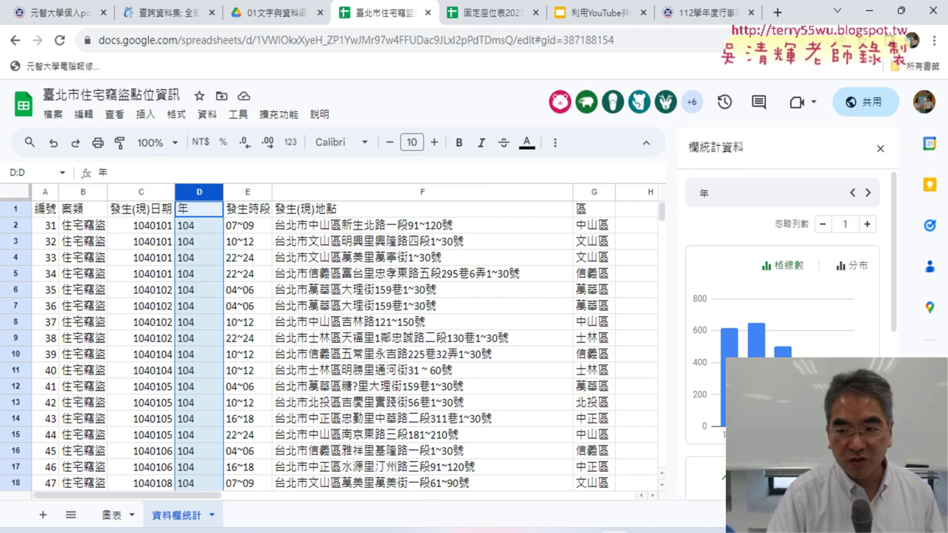
pyautogui.moveTo(726, 441); pyautogui.dragTo(900, 357)
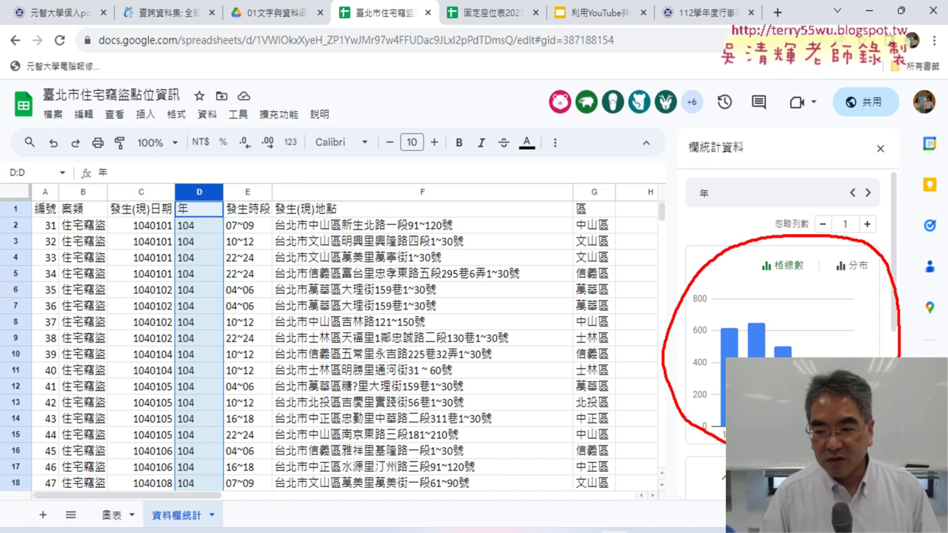
pyautogui.press('Escape')
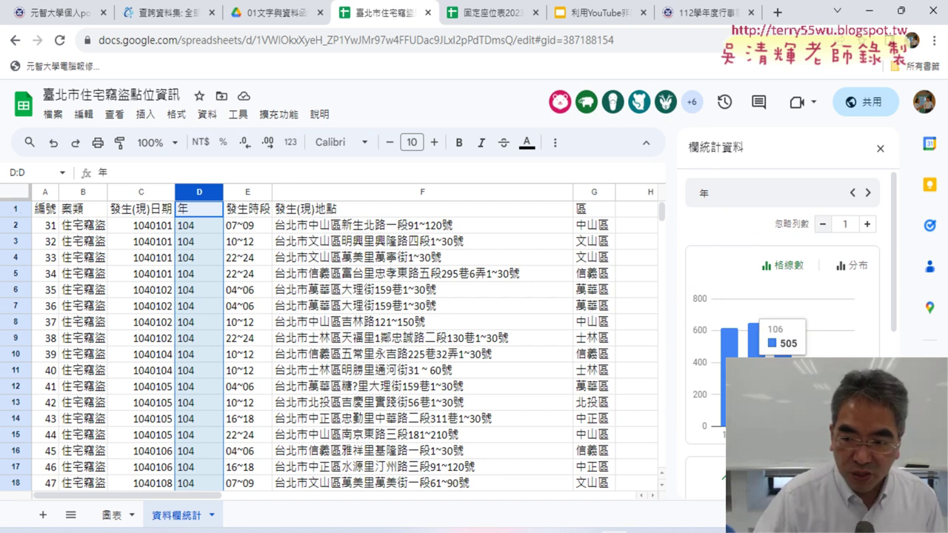
pyautogui.scroll(-1, 859, 344)
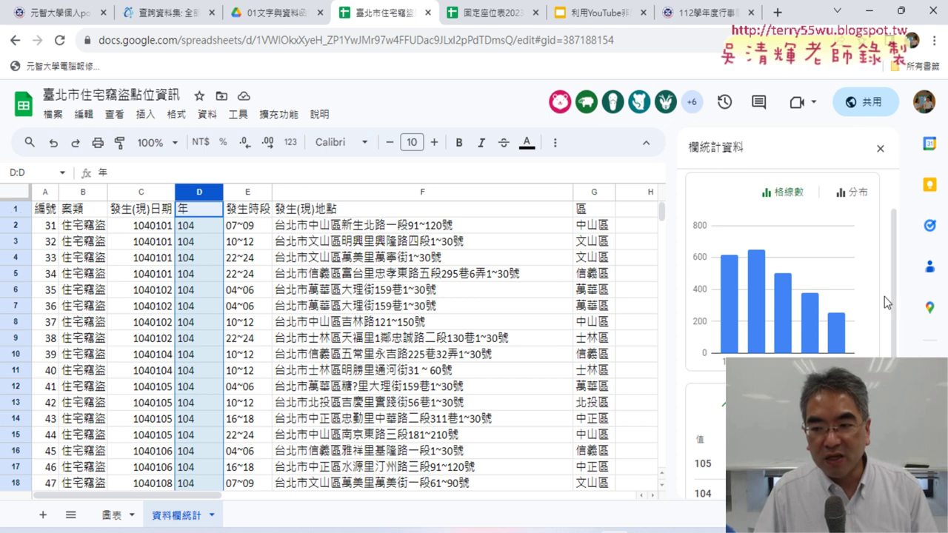
pyautogui.scroll(-3, 884, 296)
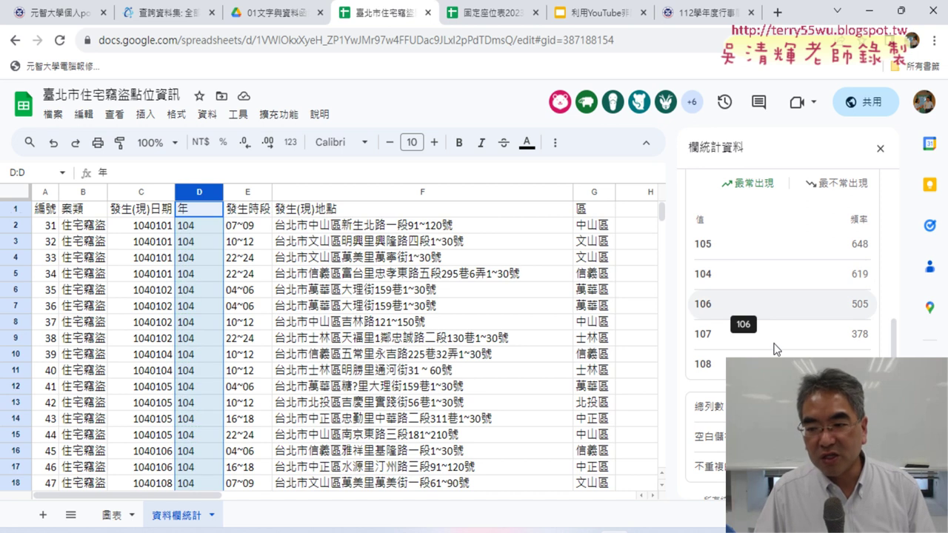
pyautogui.scroll(-1, 781, 355)
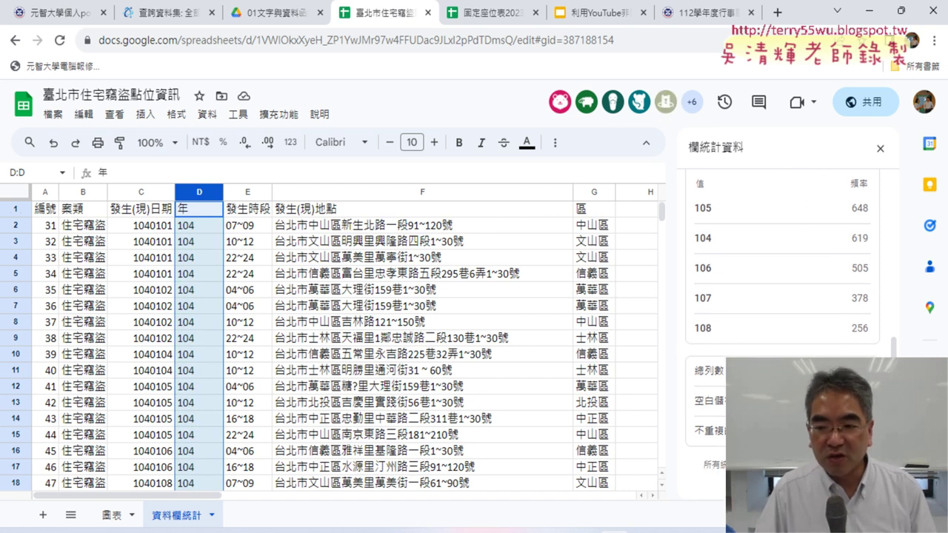
pyautogui.scroll(5, 781, 326)
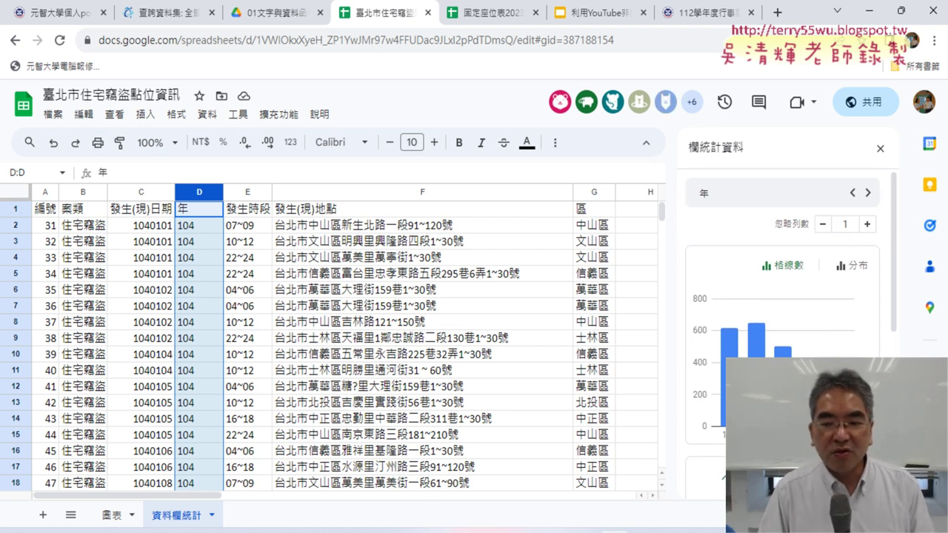
pyautogui.scroll(-2, 868, 349)
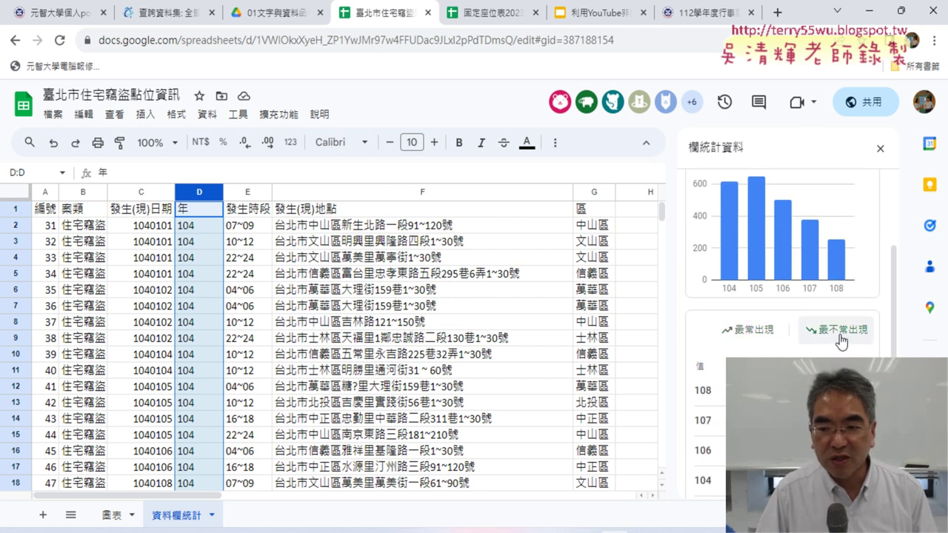
pyautogui.click(752, 334)
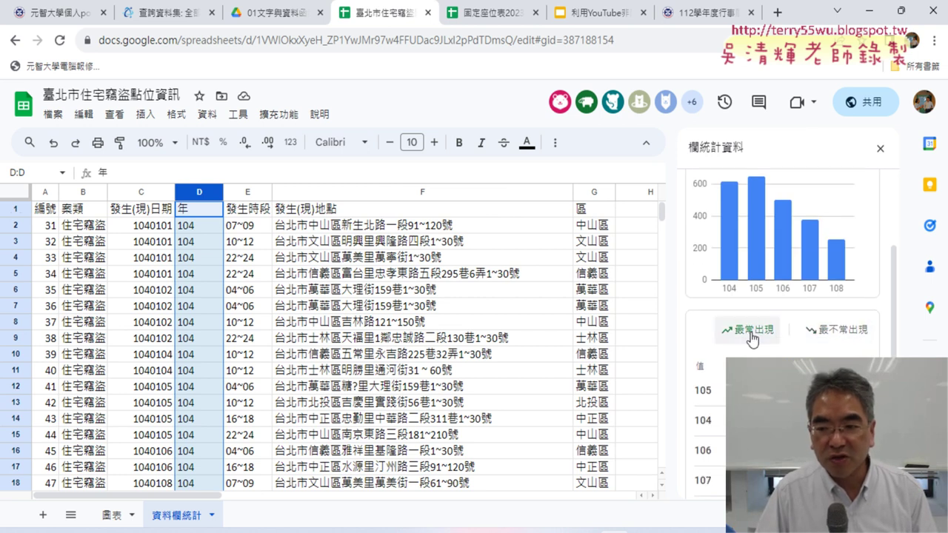
pyautogui.click(857, 335)
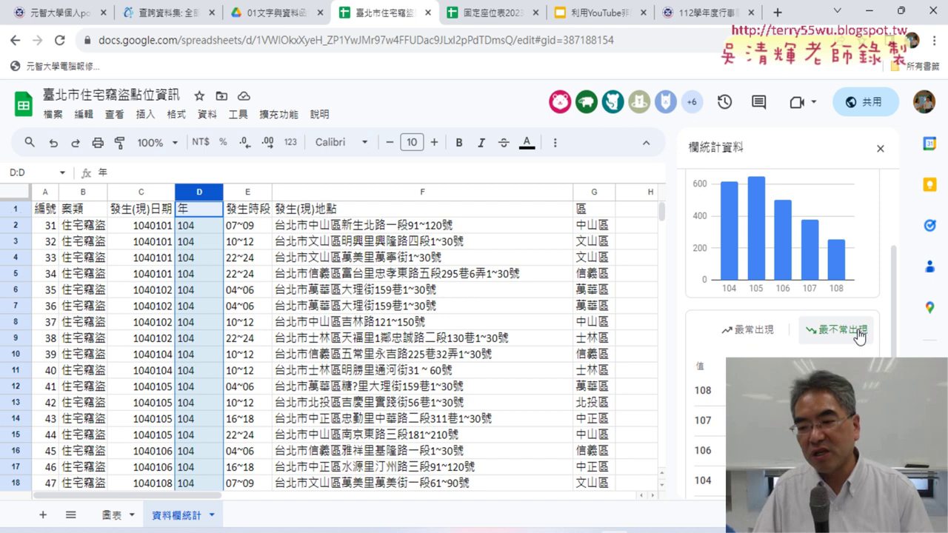
pyautogui.scroll(-2, 859, 333)
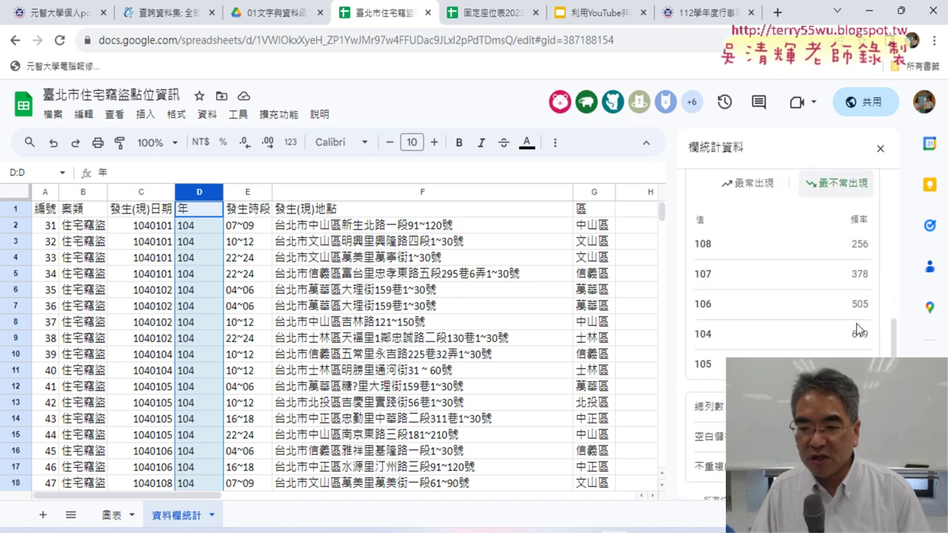
pyautogui.moveTo(857, 329)
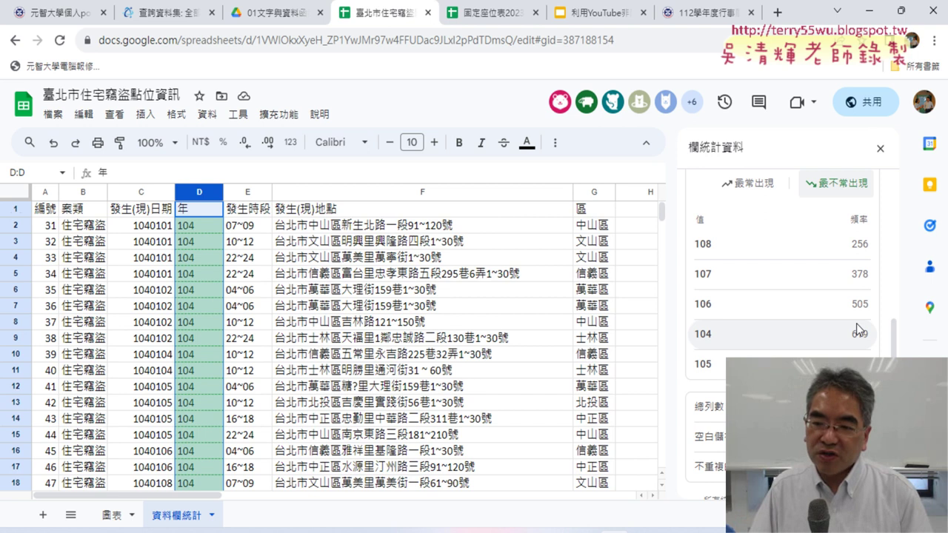
pyautogui.scroll(3, 857, 329)
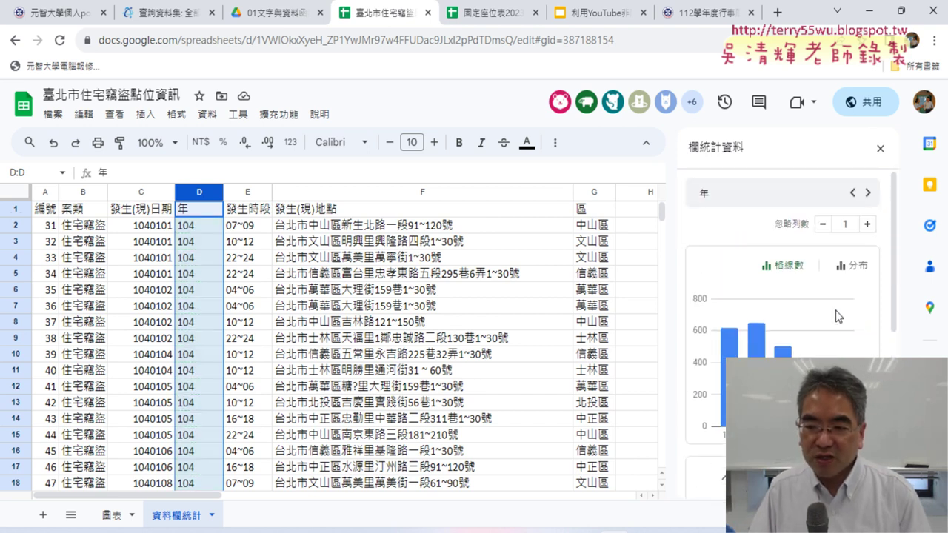
pyautogui.click(857, 276)
pyautogui.click(780, 265)
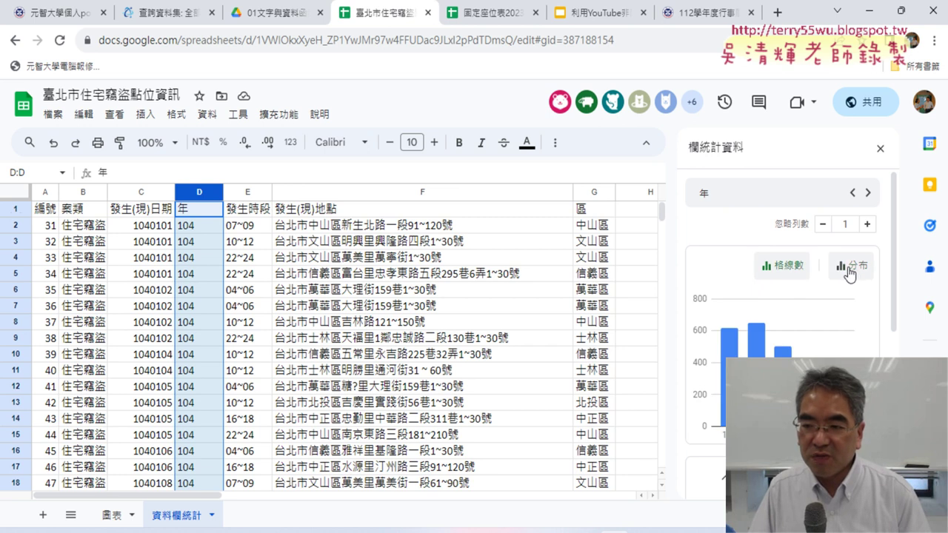
pyautogui.scroll(-3, 891, 351)
pyautogui.scroll(-2, 891, 348)
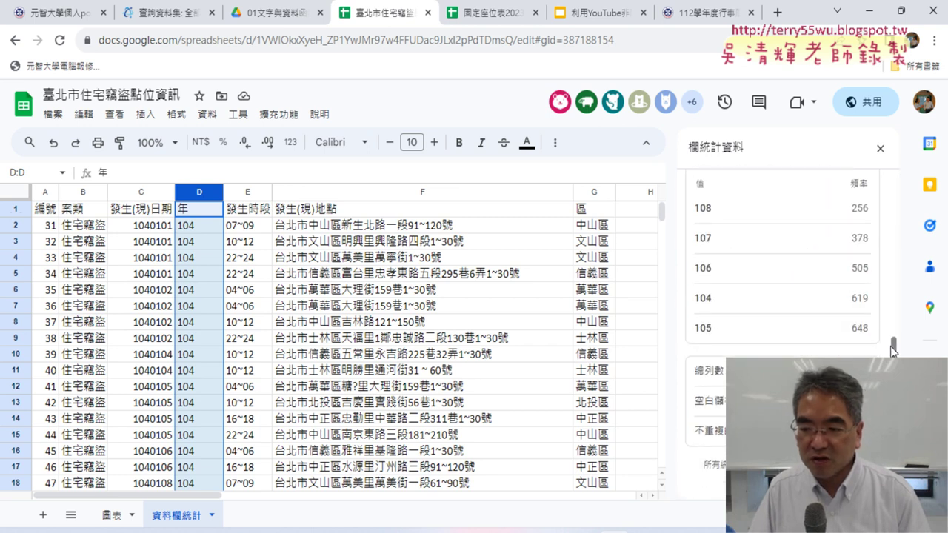
pyautogui.scroll(5, 891, 348)
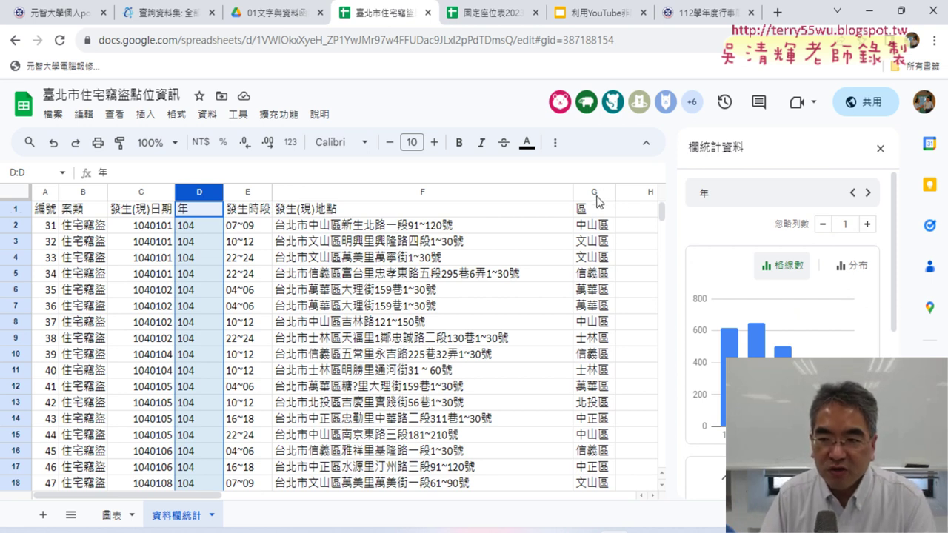
# Reopen column stats on the 區 column G, showing per-district counts like 士林區 265.
pyautogui.click(881, 148)
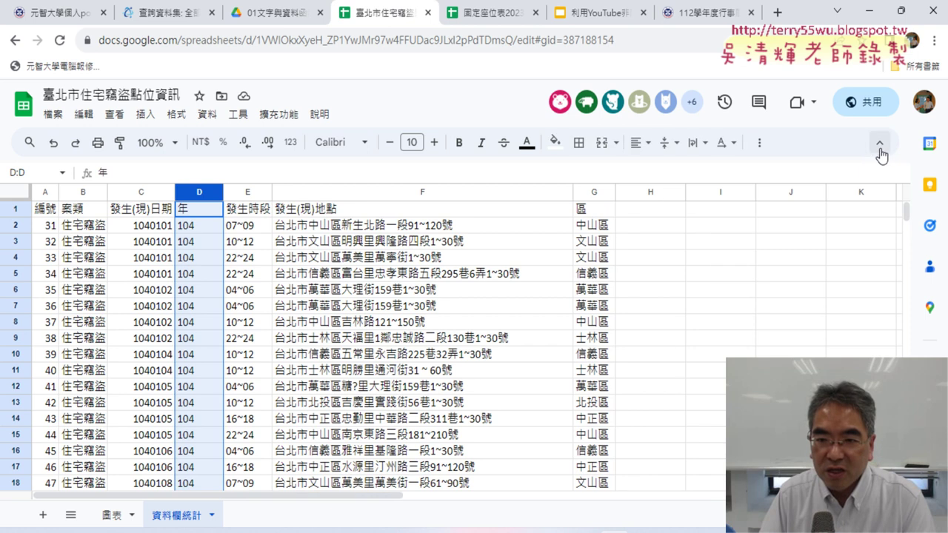
pyautogui.click(597, 193)
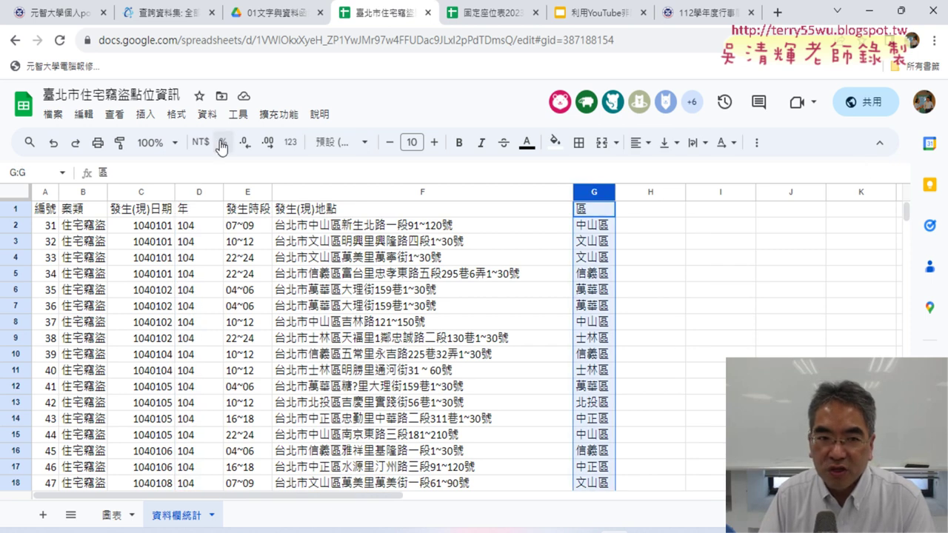
pyautogui.click(205, 114)
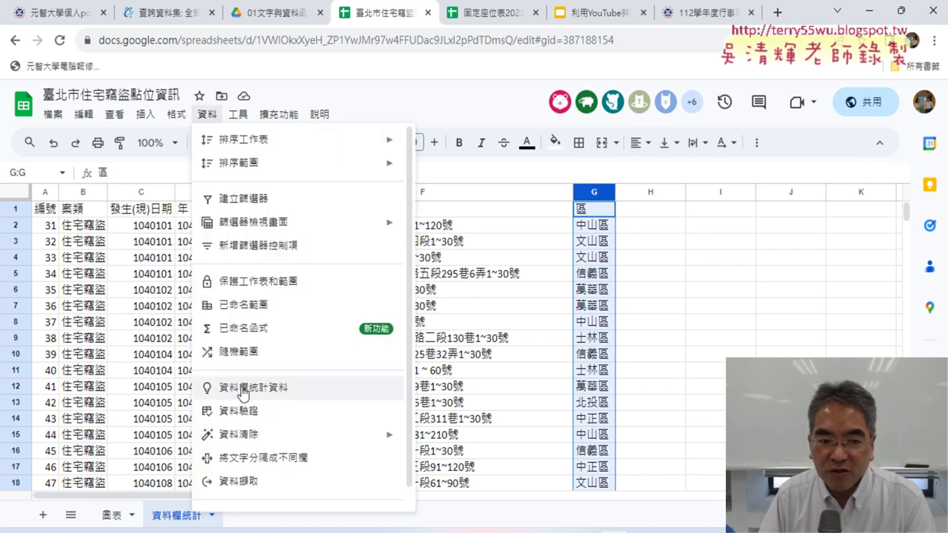
pyautogui.click(291, 398)
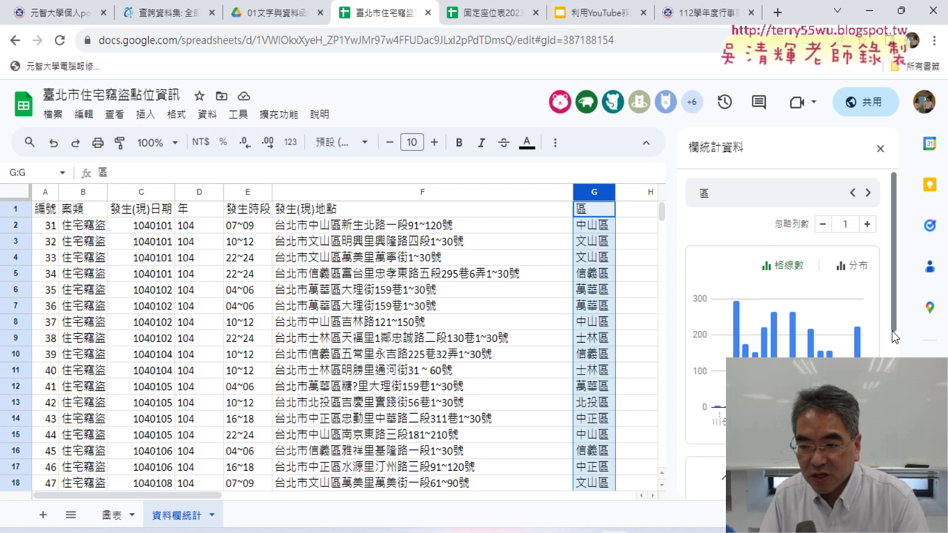
# Toggle the district list between least frequent (淡水鎮 first) and most frequent, ending on 中山區 295.
pyautogui.scroll(-2, 751, 282)
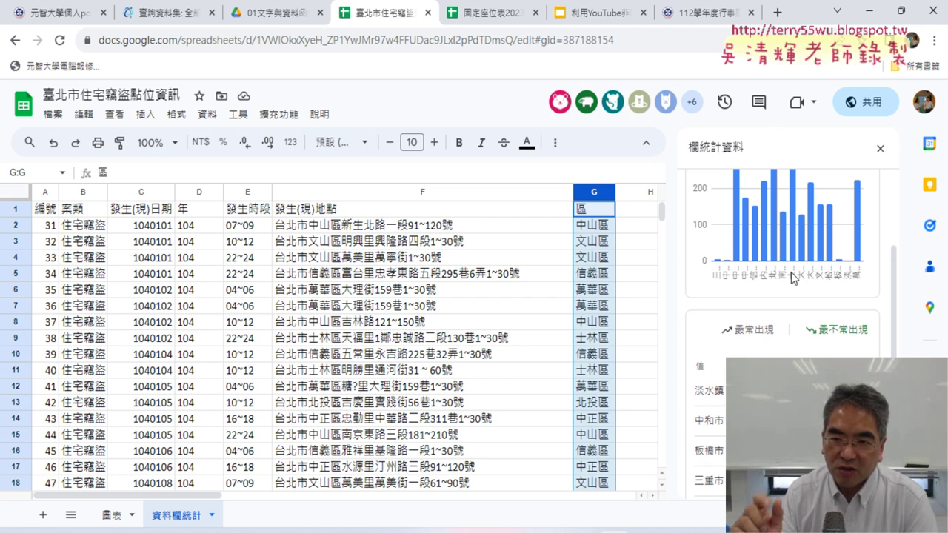
pyautogui.click(756, 331)
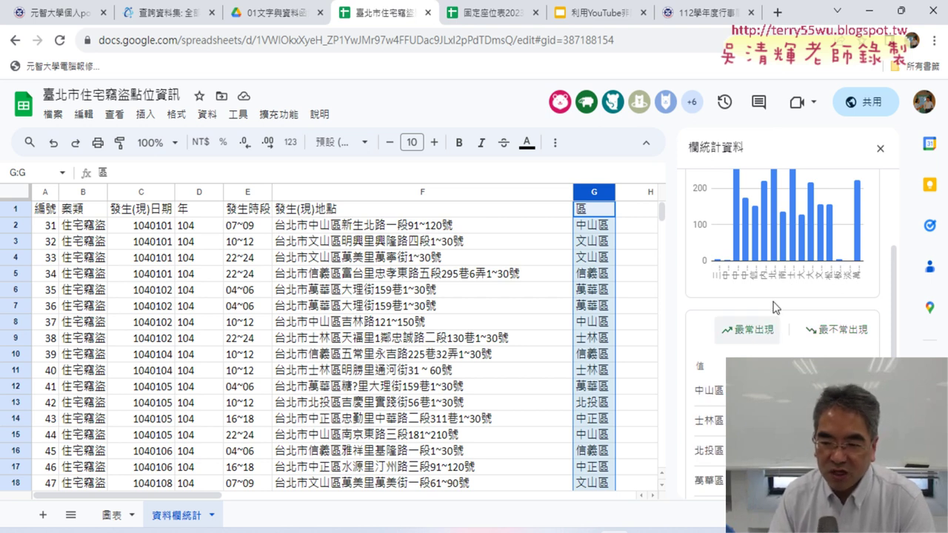
pyautogui.click(822, 335)
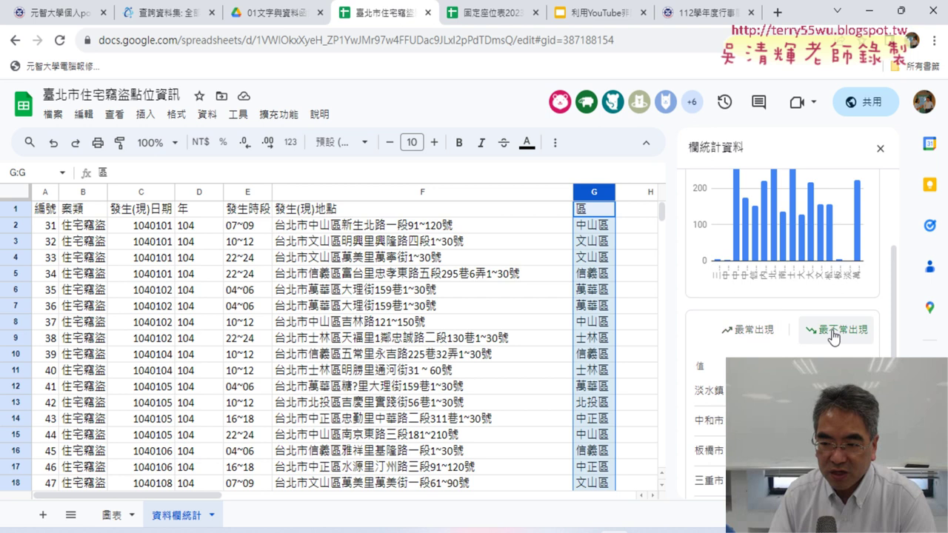
pyautogui.click(745, 335)
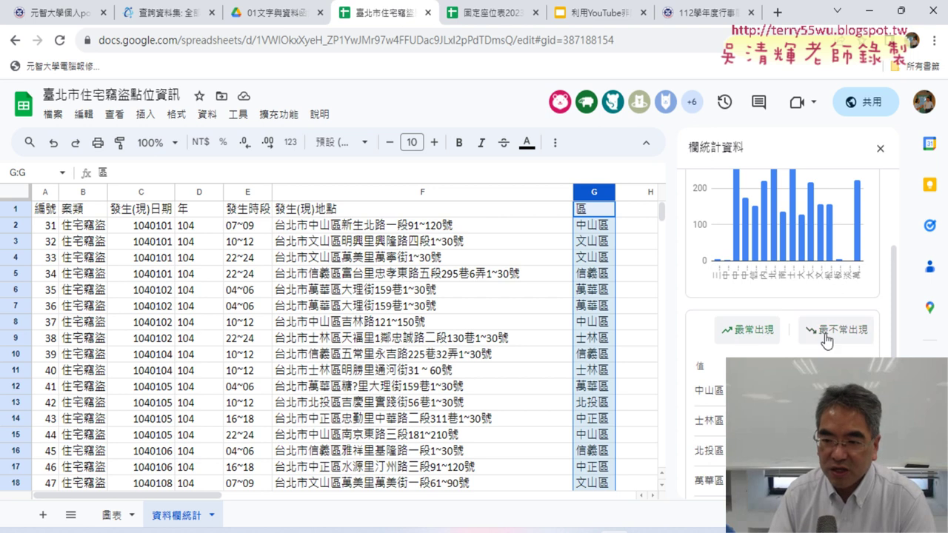
pyautogui.click(822, 335)
pyautogui.click(745, 335)
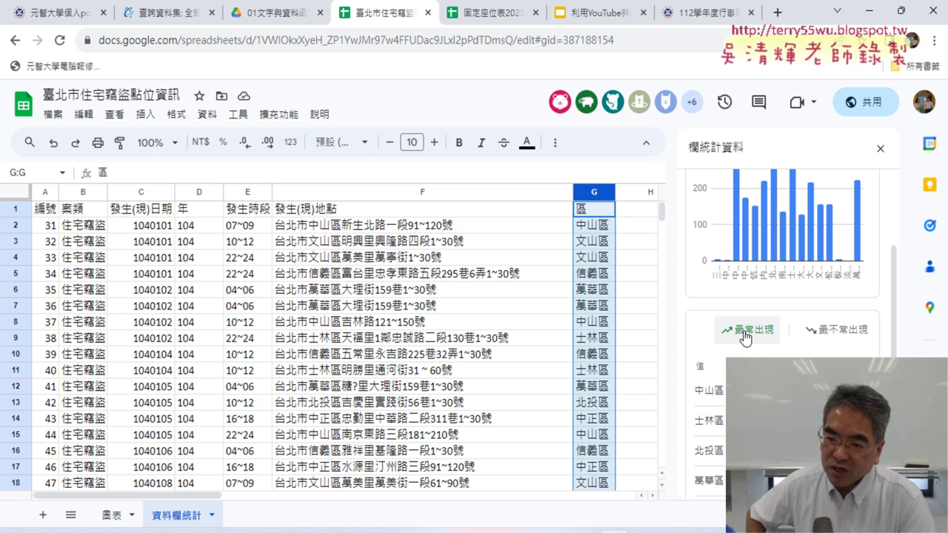
pyautogui.scroll(-3, 748, 335)
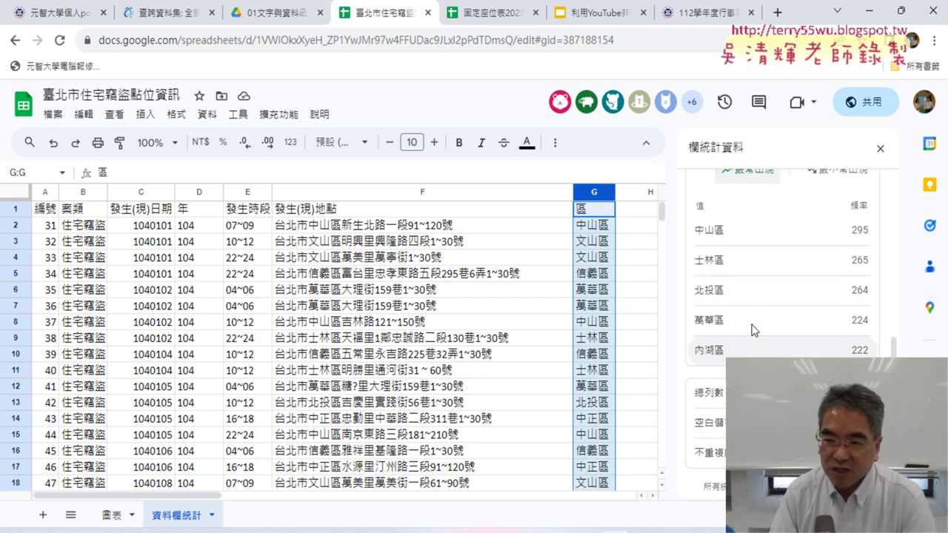
pyautogui.scroll(1, 748, 334)
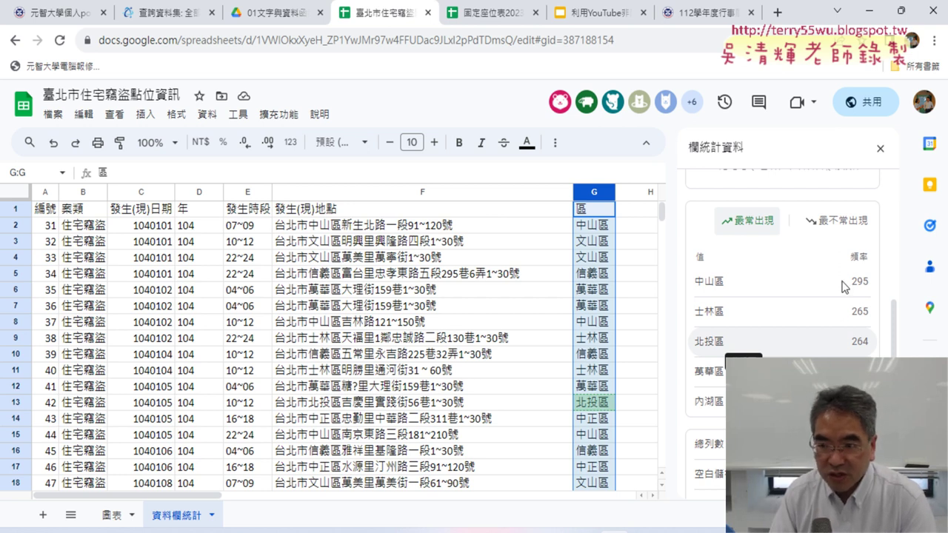
pyautogui.click(837, 221)
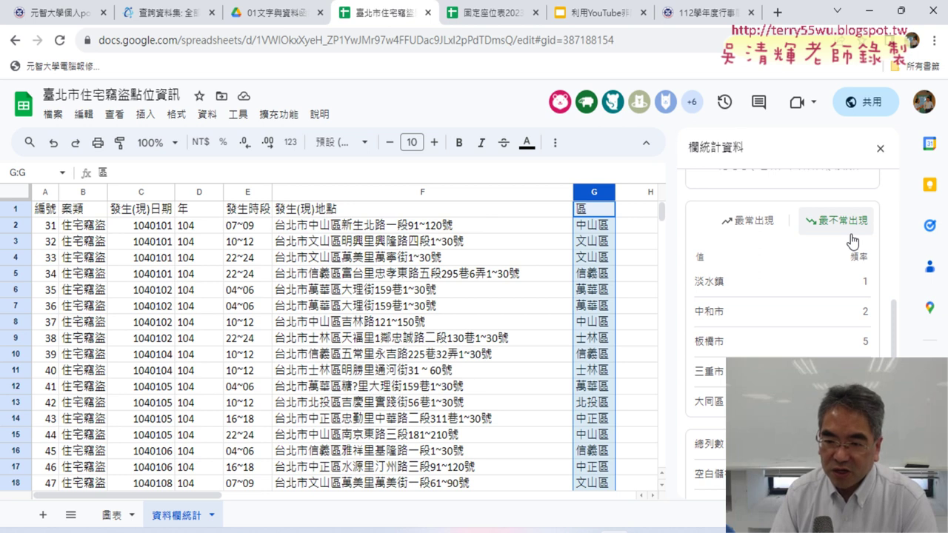
pyautogui.click(752, 222)
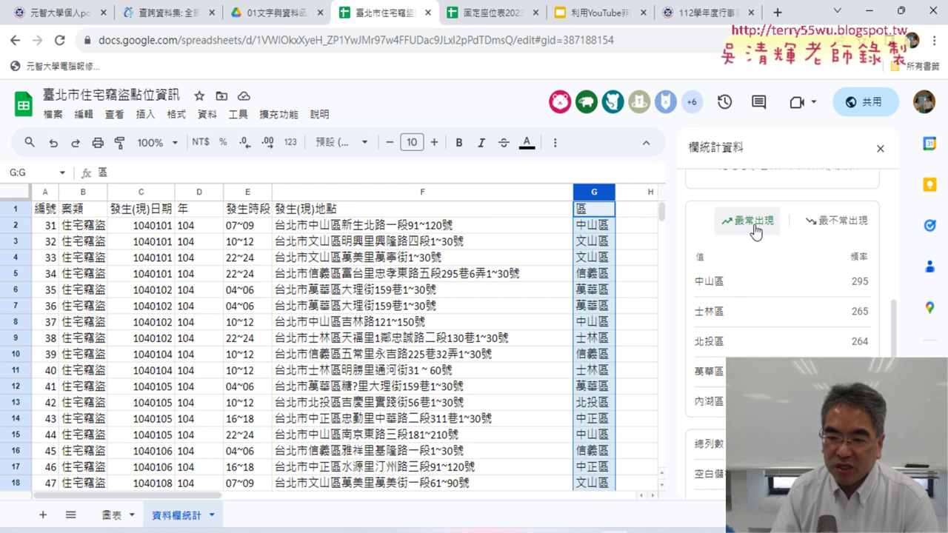
pyautogui.scroll(-1, 736, 302)
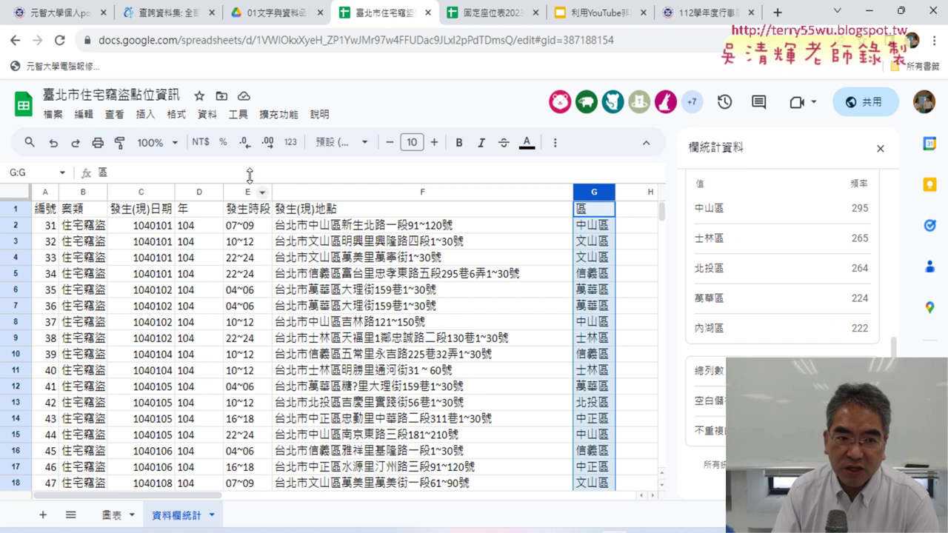
# Show the 資料 menu and scroll the district stats back to its count chart.
pyautogui.click(207, 117)
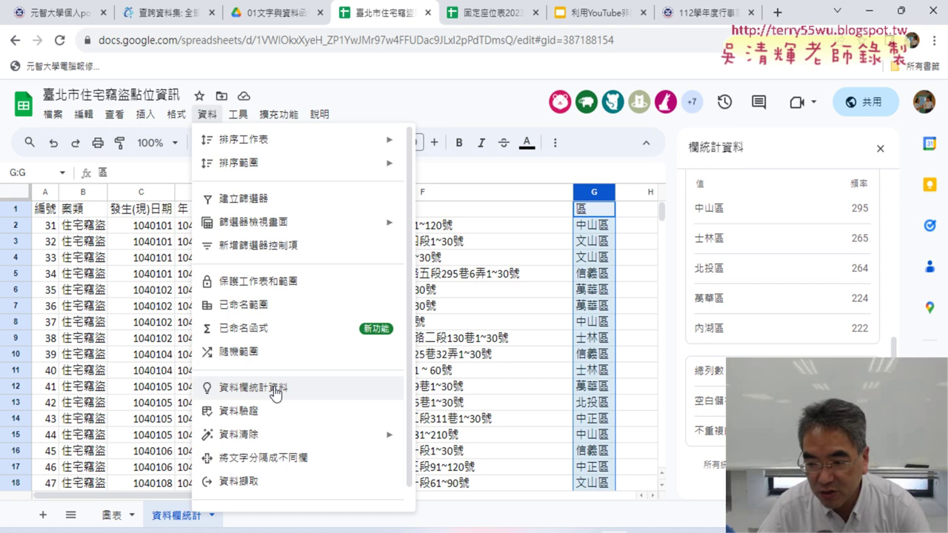
pyautogui.scroll(5, 860, 318)
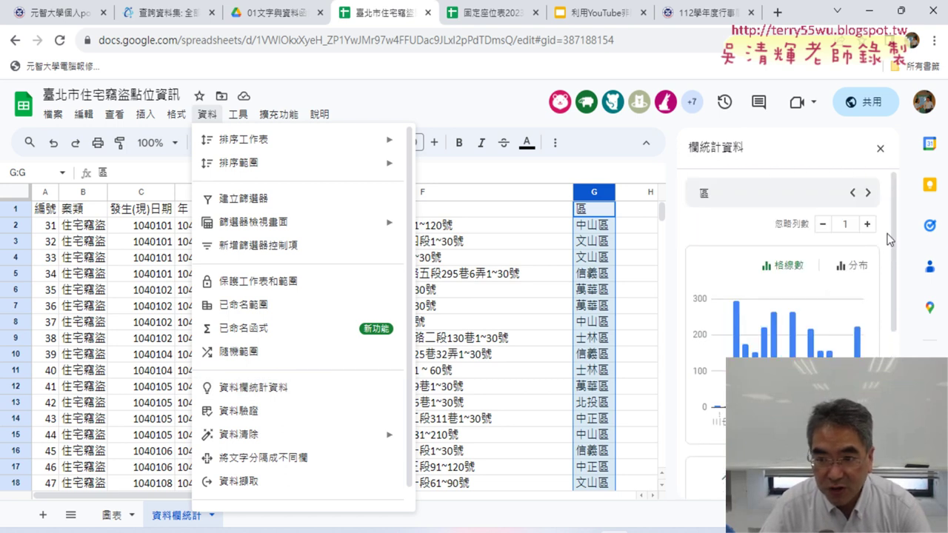